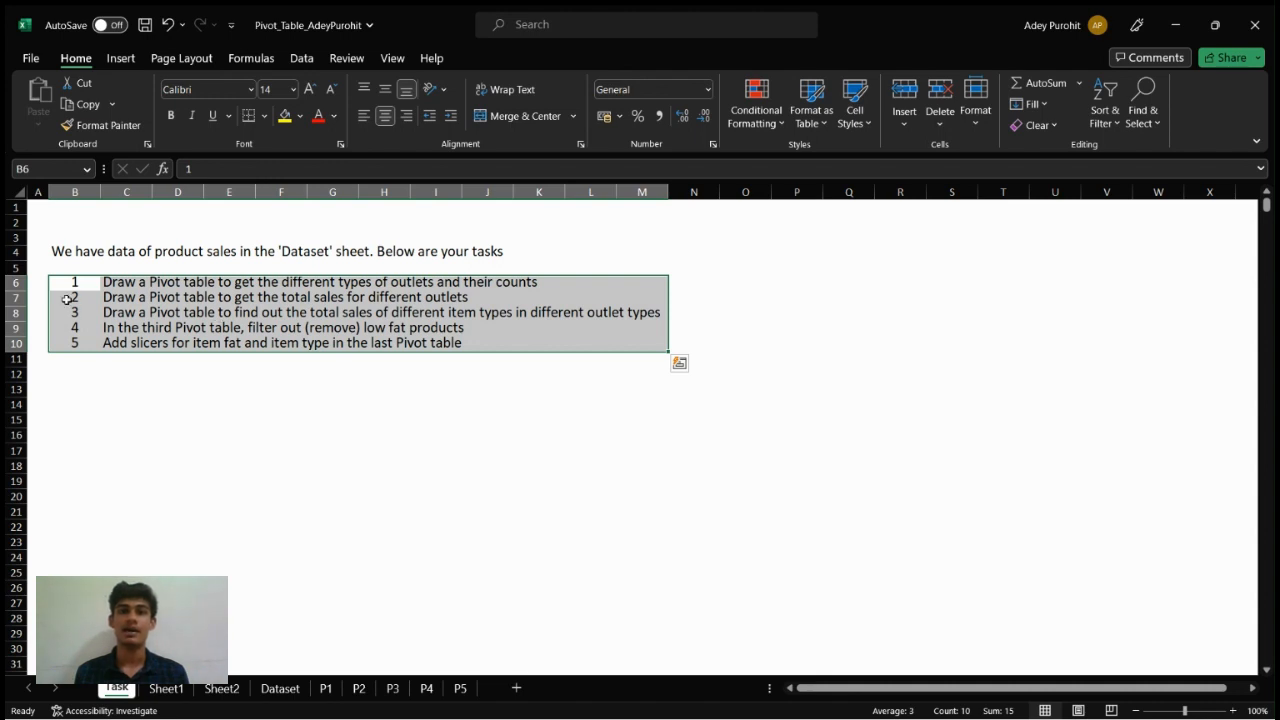
- Insert a PivotTable on a new worksheet, based on the product sales table in the Dataset sheet
drag(74, 285, 590, 291)
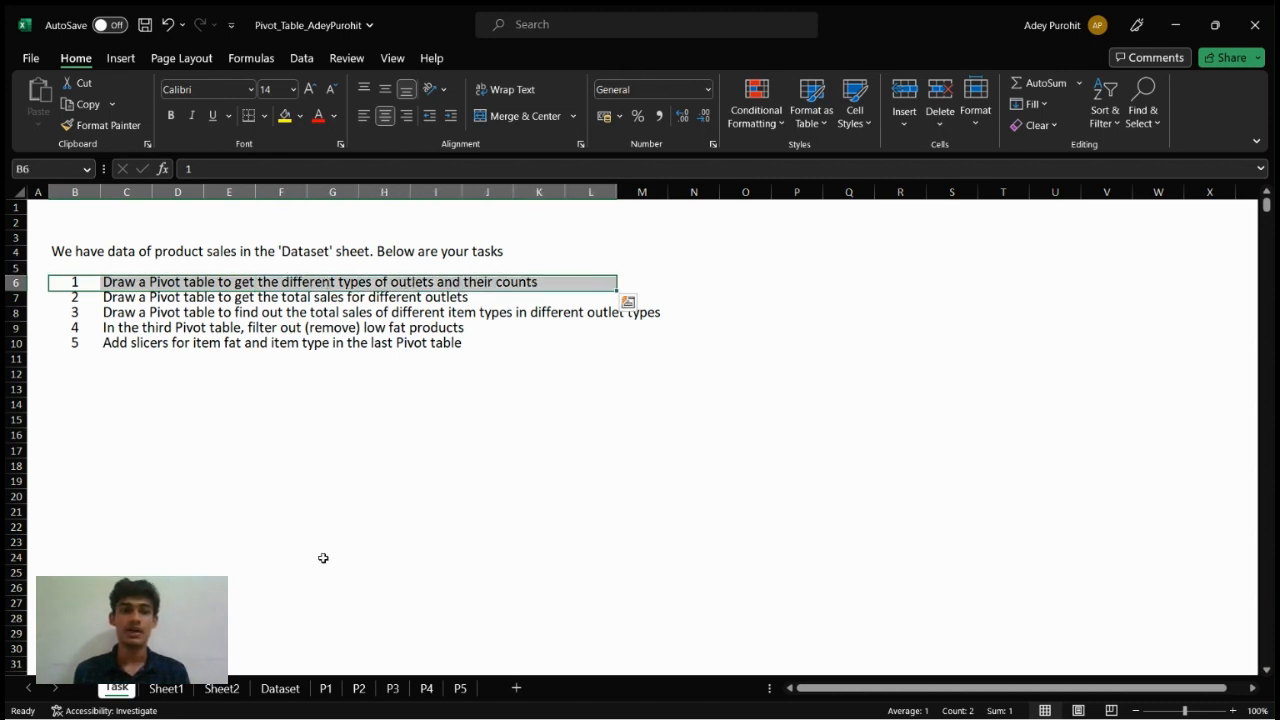
click(278, 691)
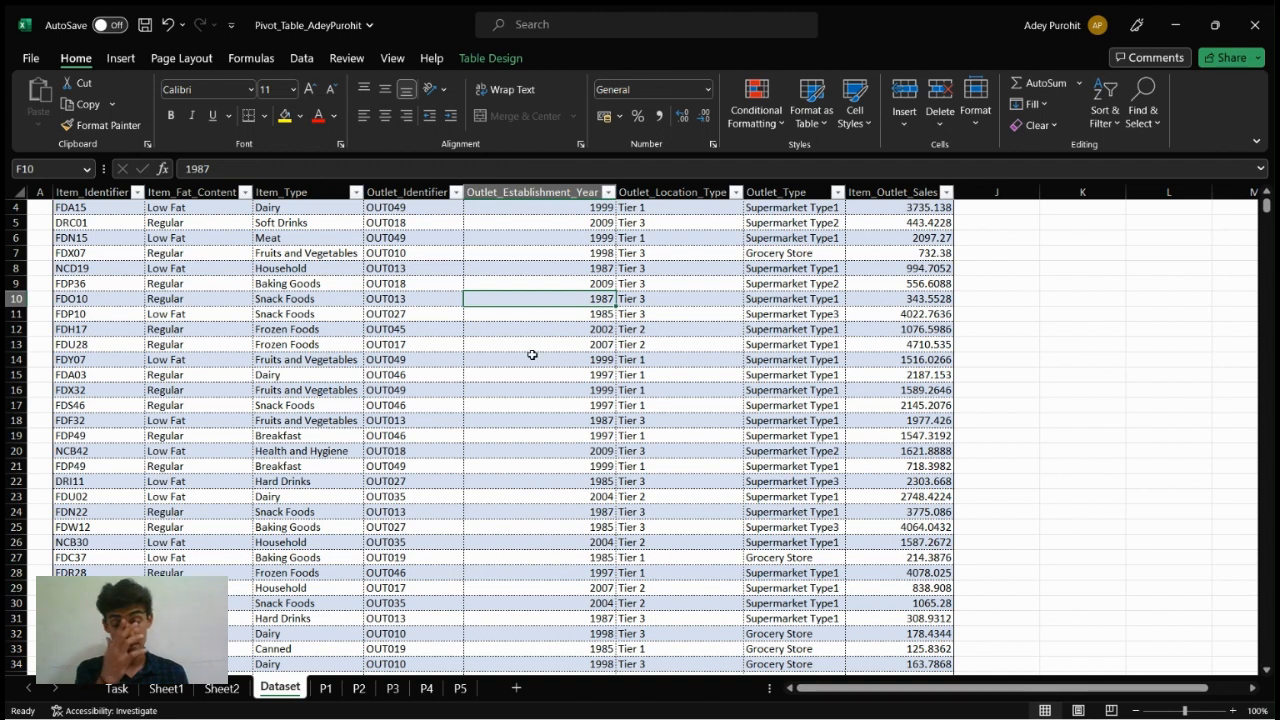
click(120, 60)
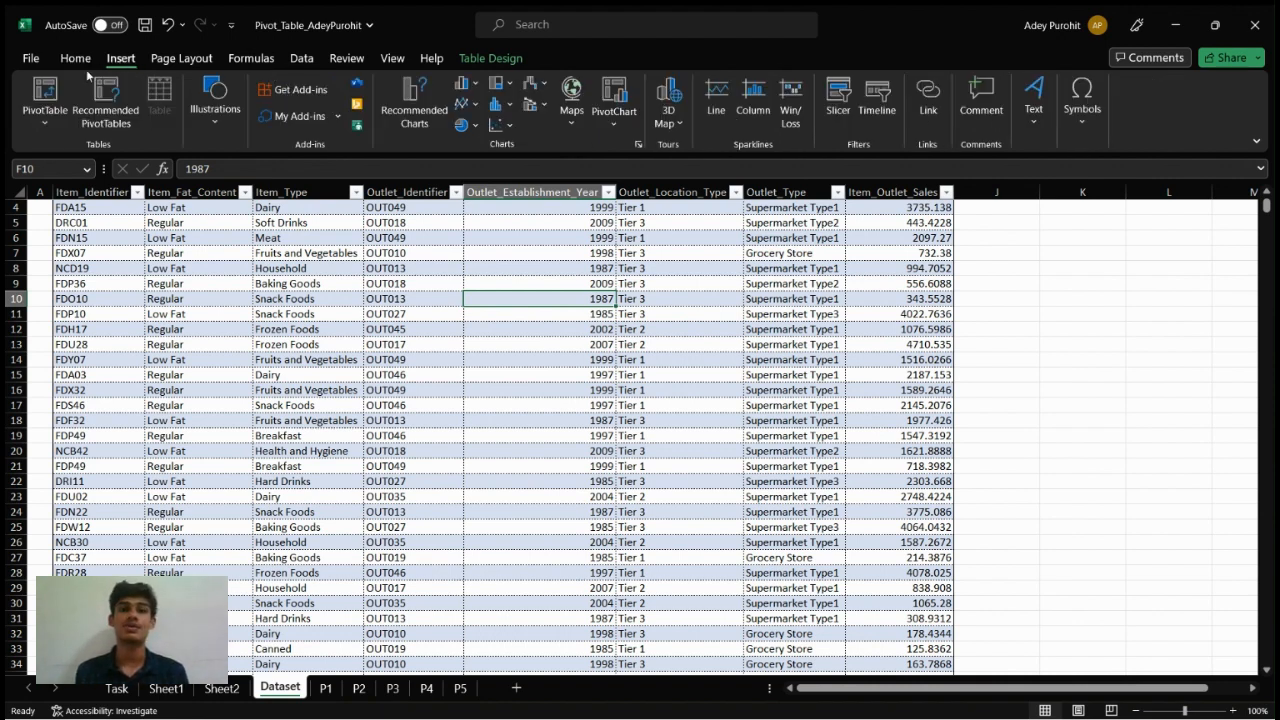
click(45, 92)
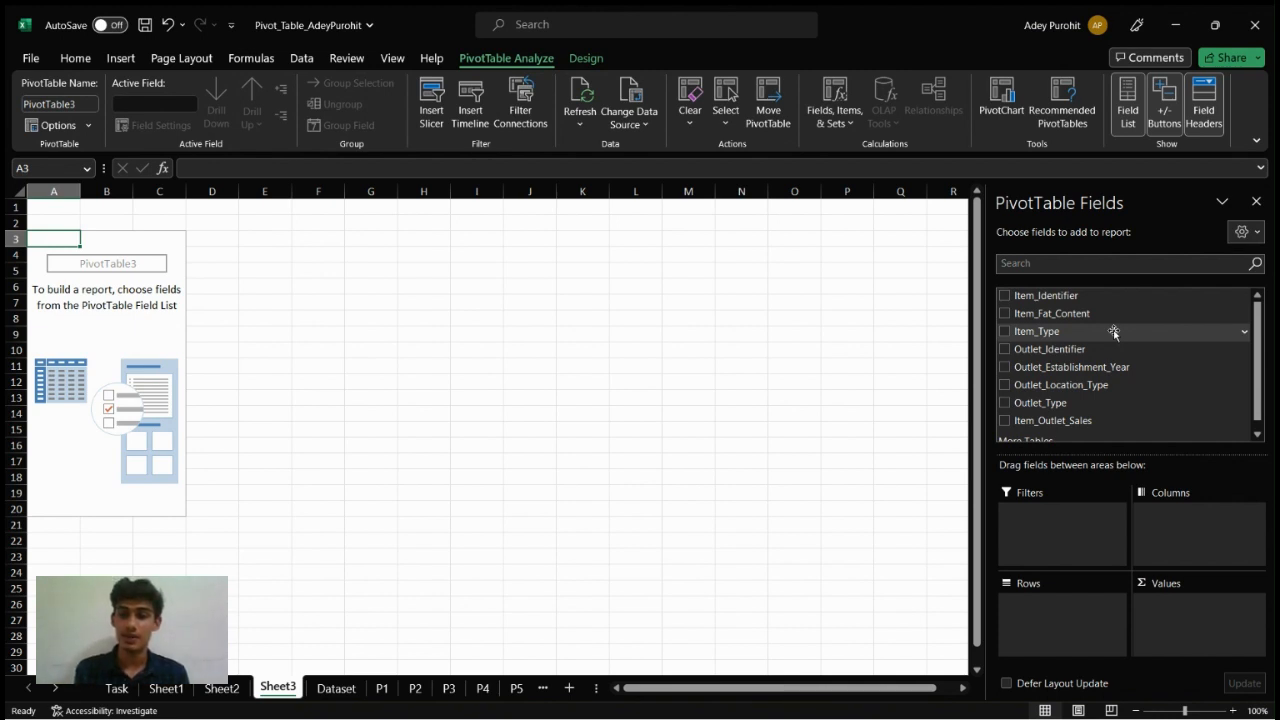
- Build the new PivotTable with Item_Type as rows and the sum of Item_Outlet_Sales as values
drag(1114, 332, 1049, 626)
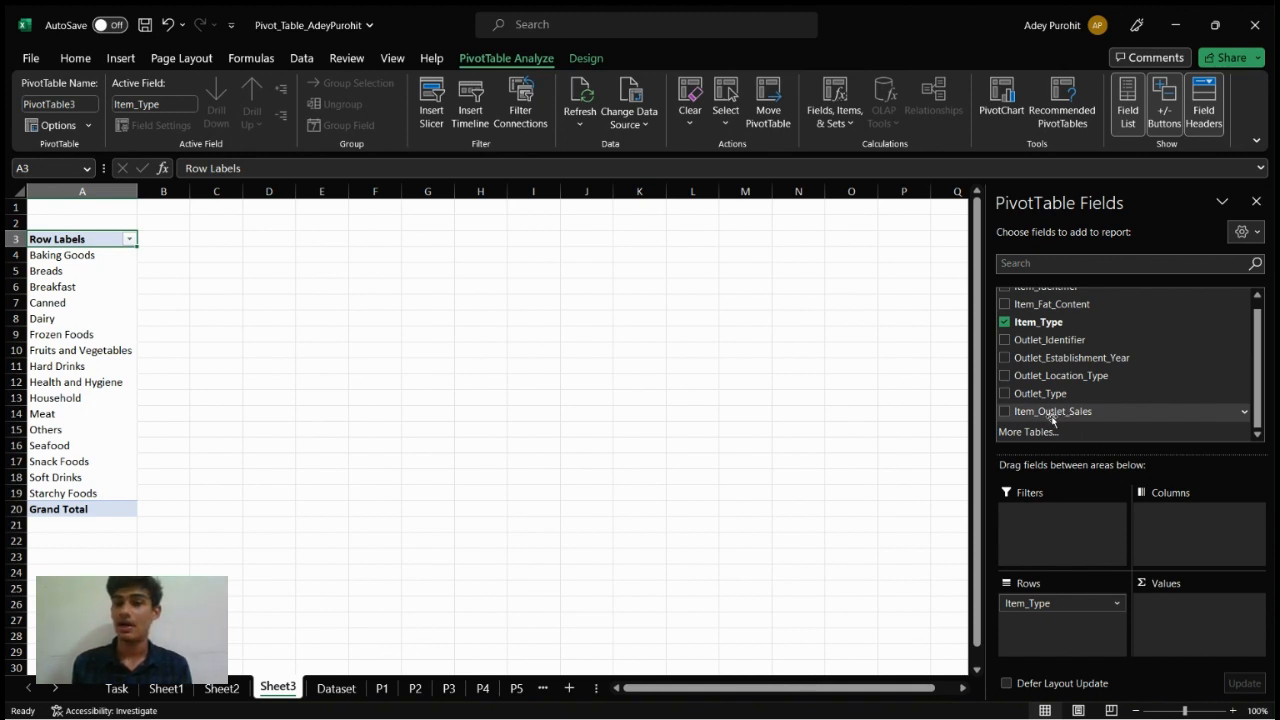
drag(1052, 418, 1190, 621)
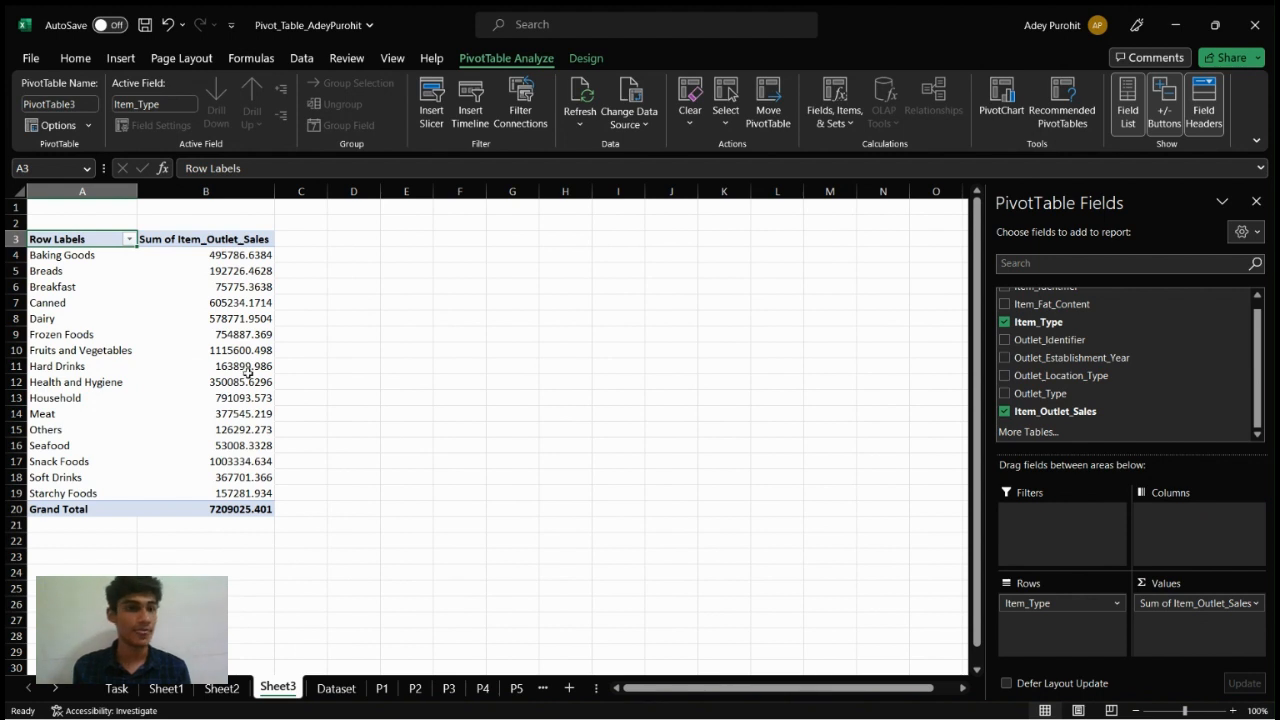
click(28, 334)
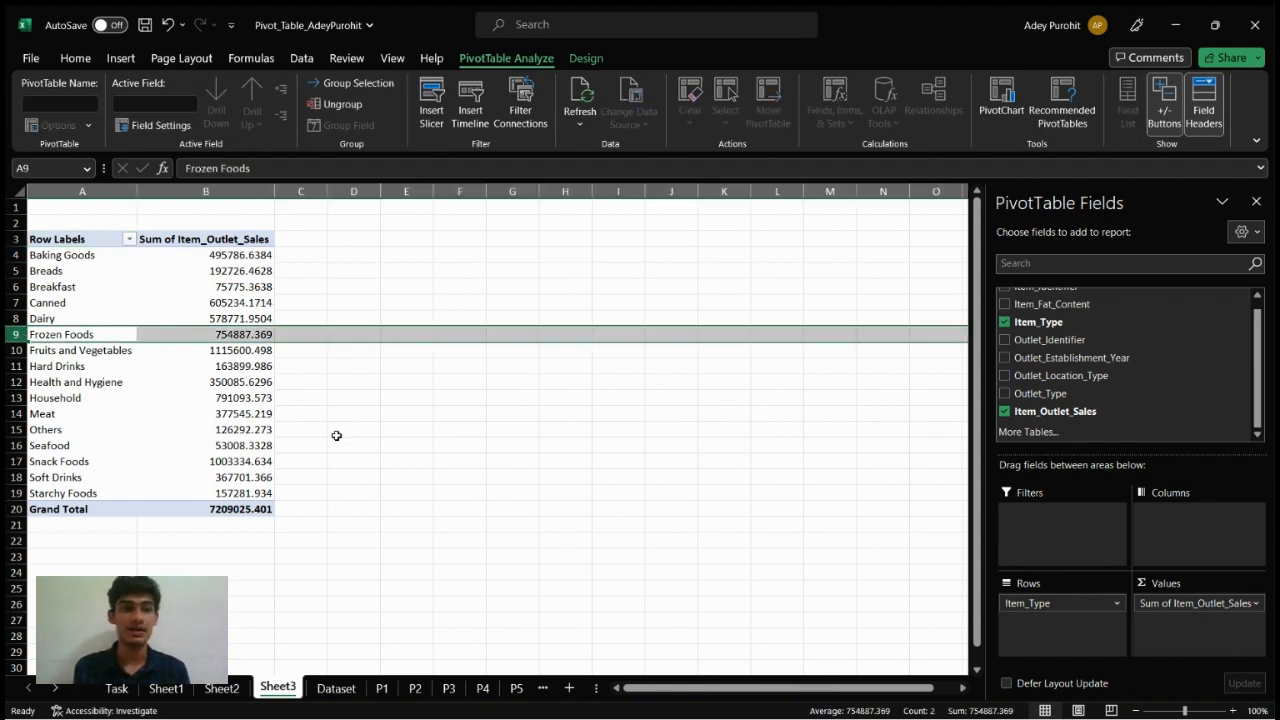
click(283, 321)
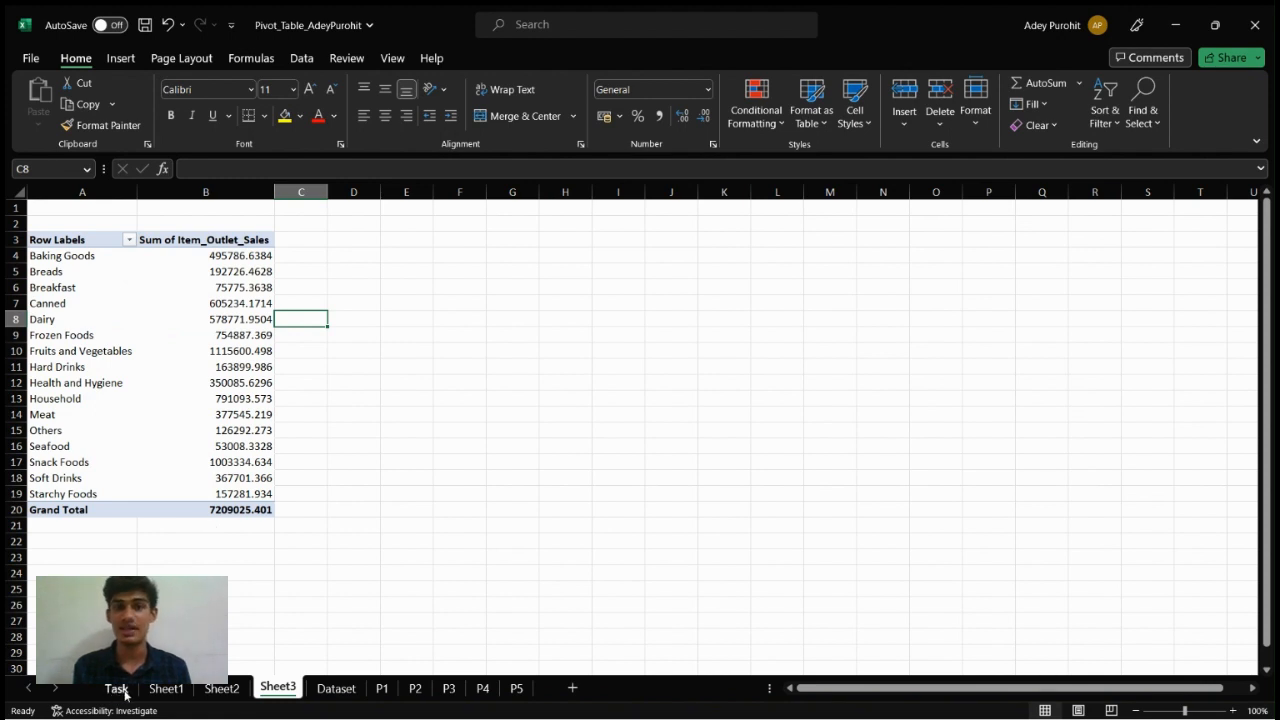
- Examine the PivotTable on the P1 sheet, checking its fields, outlet types and the count for each type
click(383, 690)
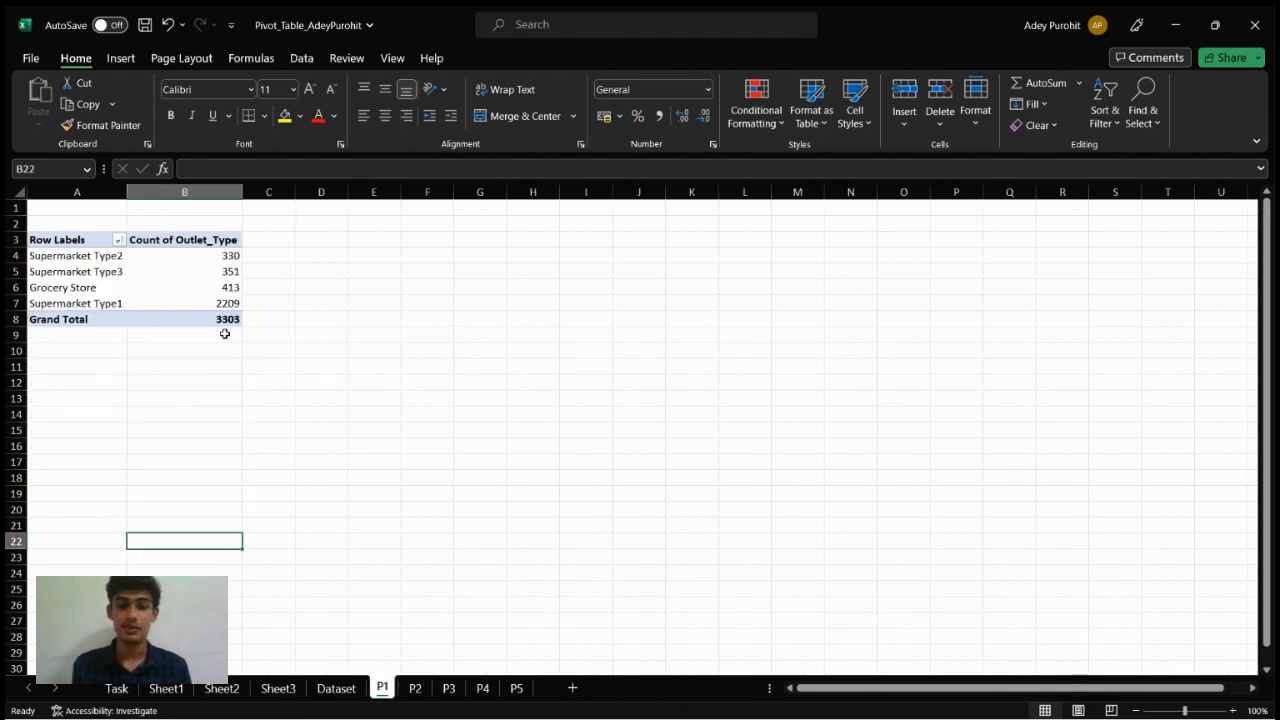
click(200, 272)
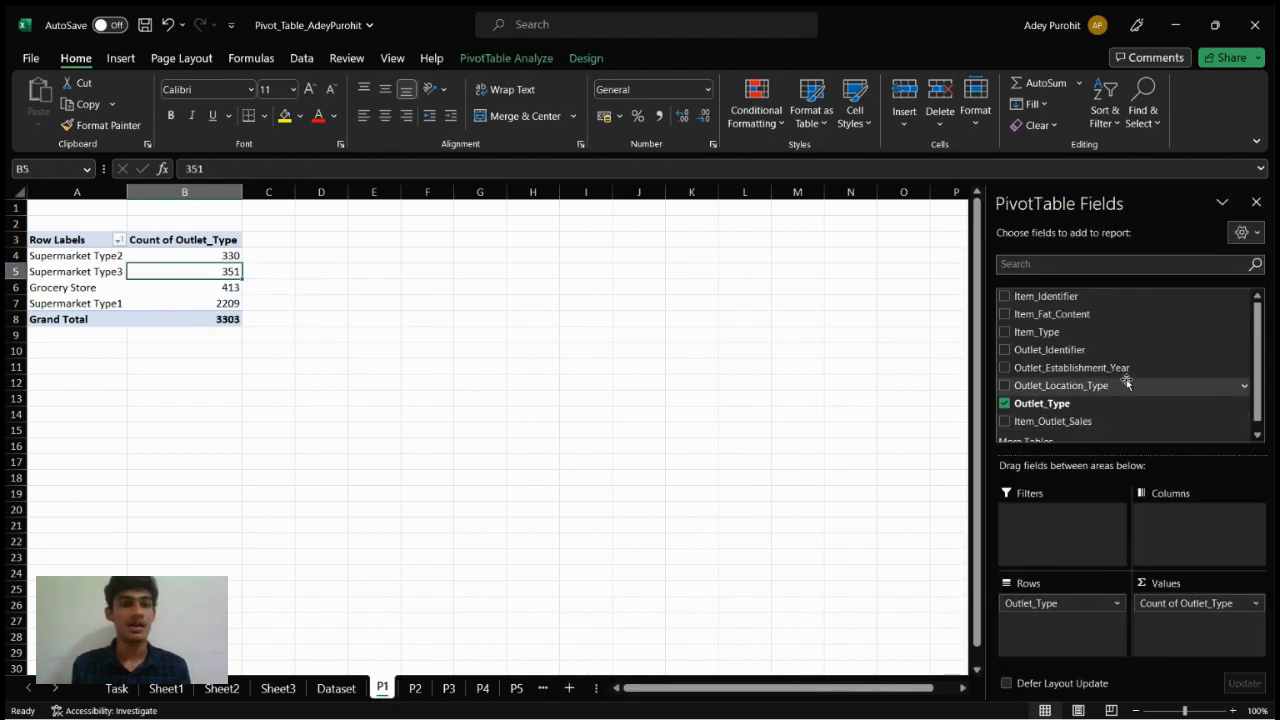
scroll(1126, 382, down, 1)
scroll(1126, 382, up, 1)
scroll(1126, 382, down, 1)
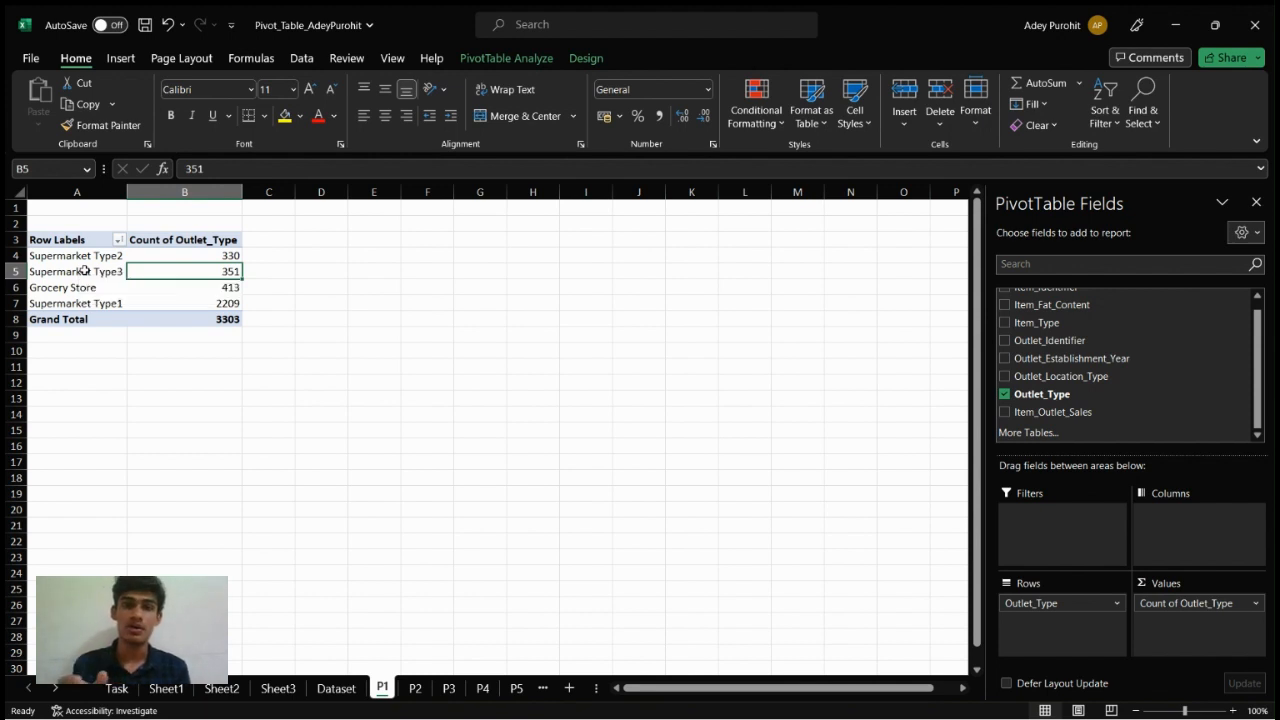
click(227, 240)
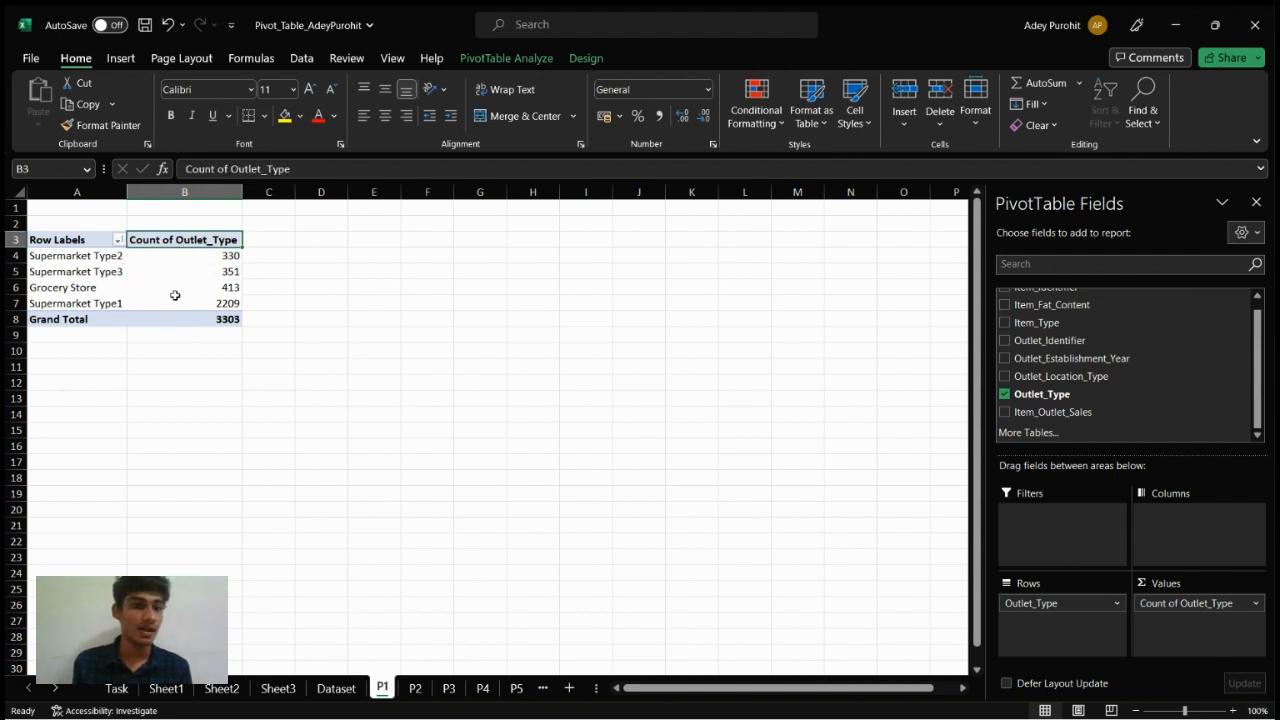
drag(173, 301, 179, 261)
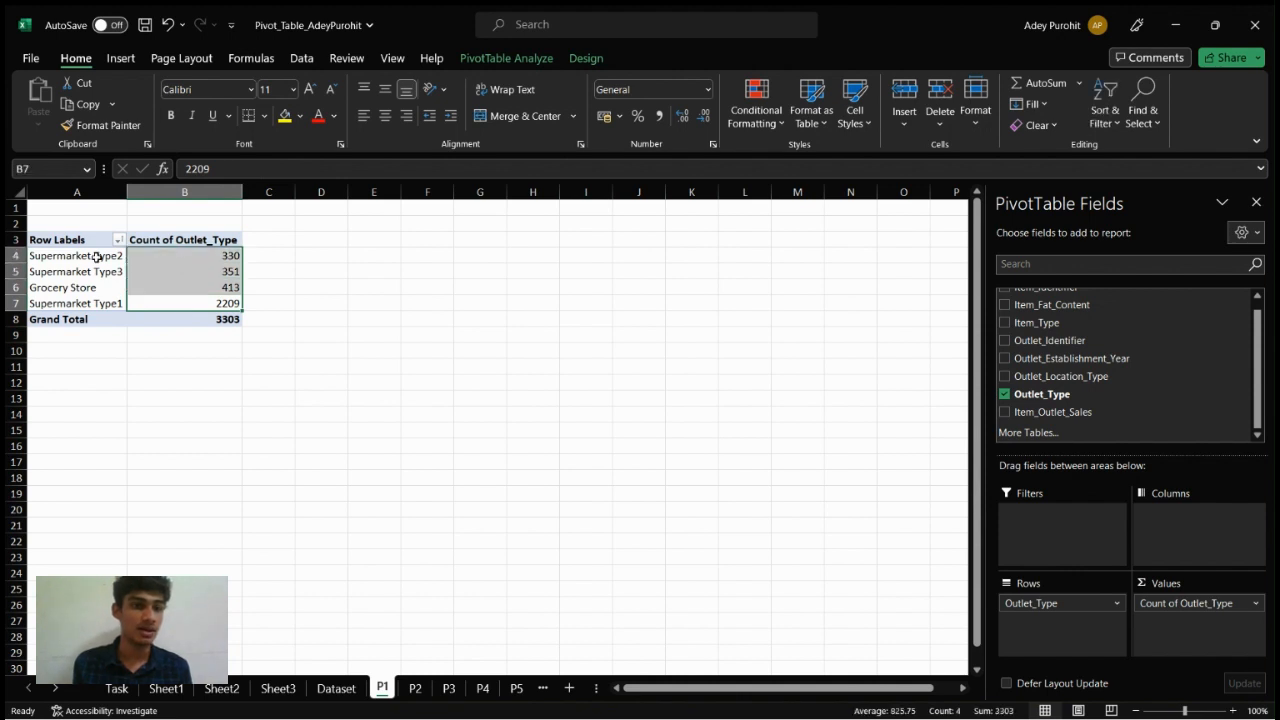
drag(95, 258, 93, 292)
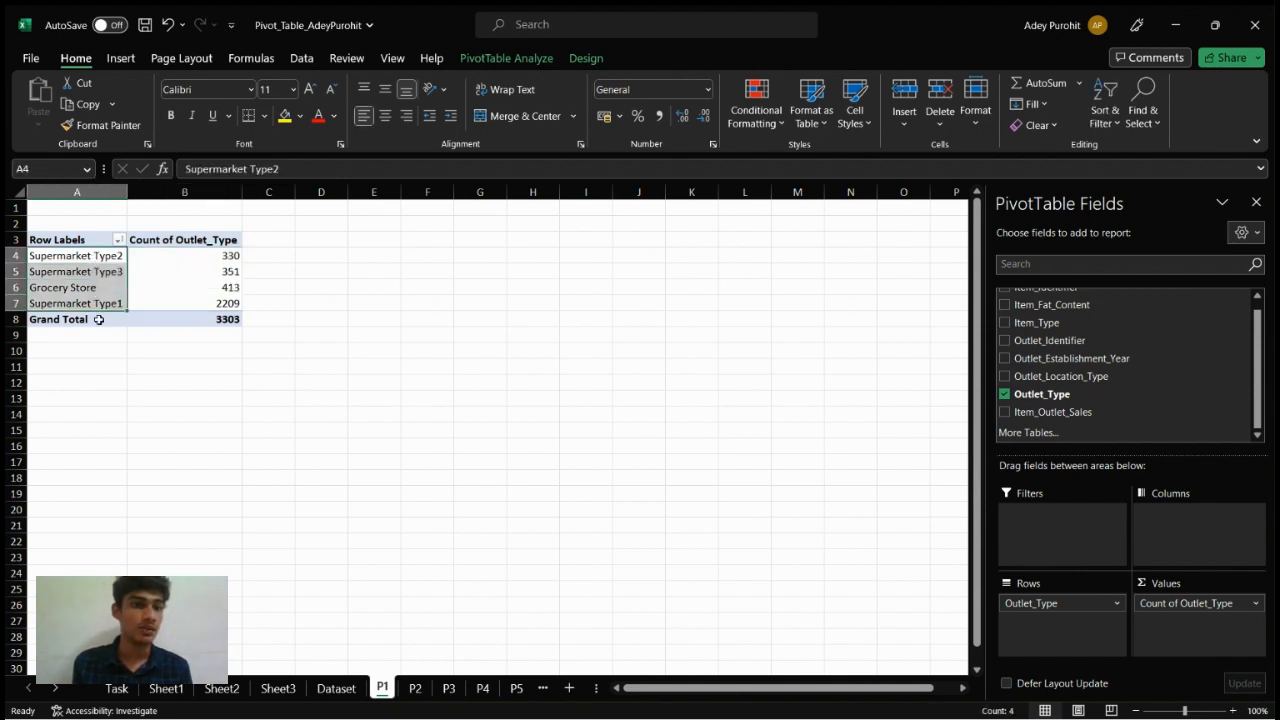
click(97, 333)
mouse_move(191, 258)
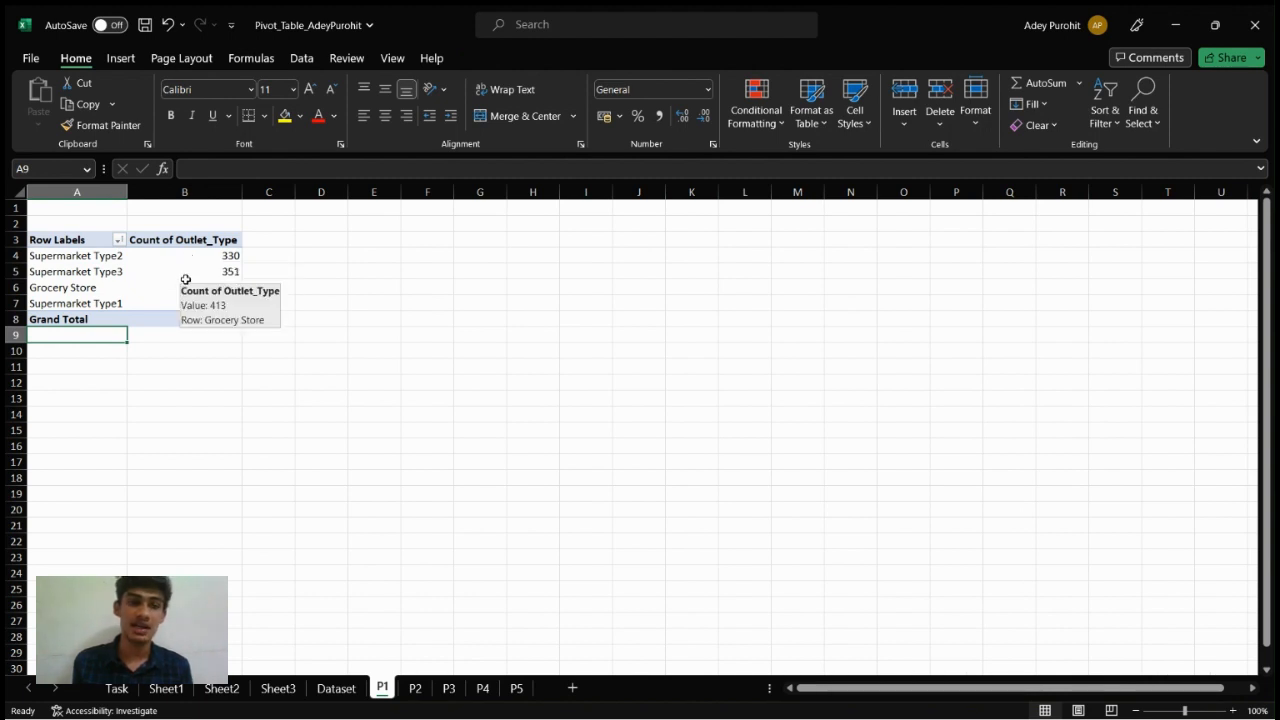
- Sort the Count of Outlet_Type values on the P1 sheet from largest to smallest
click(185, 281)
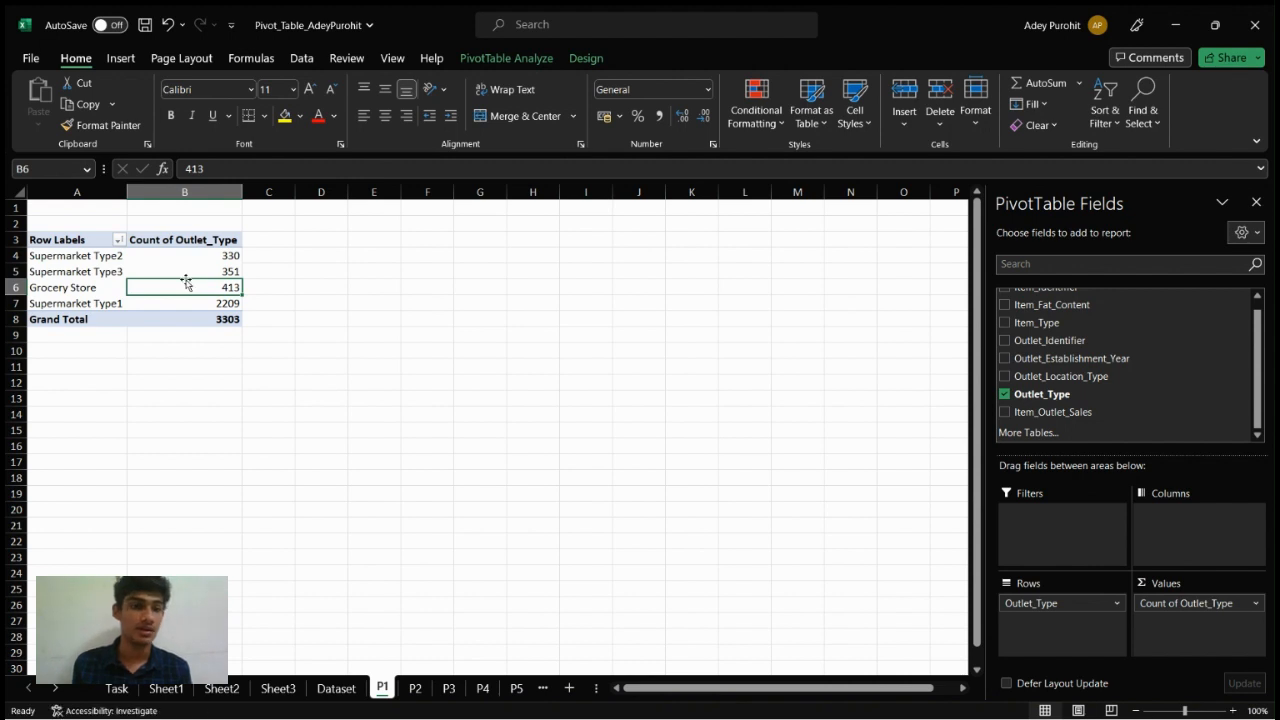
click(175, 258)
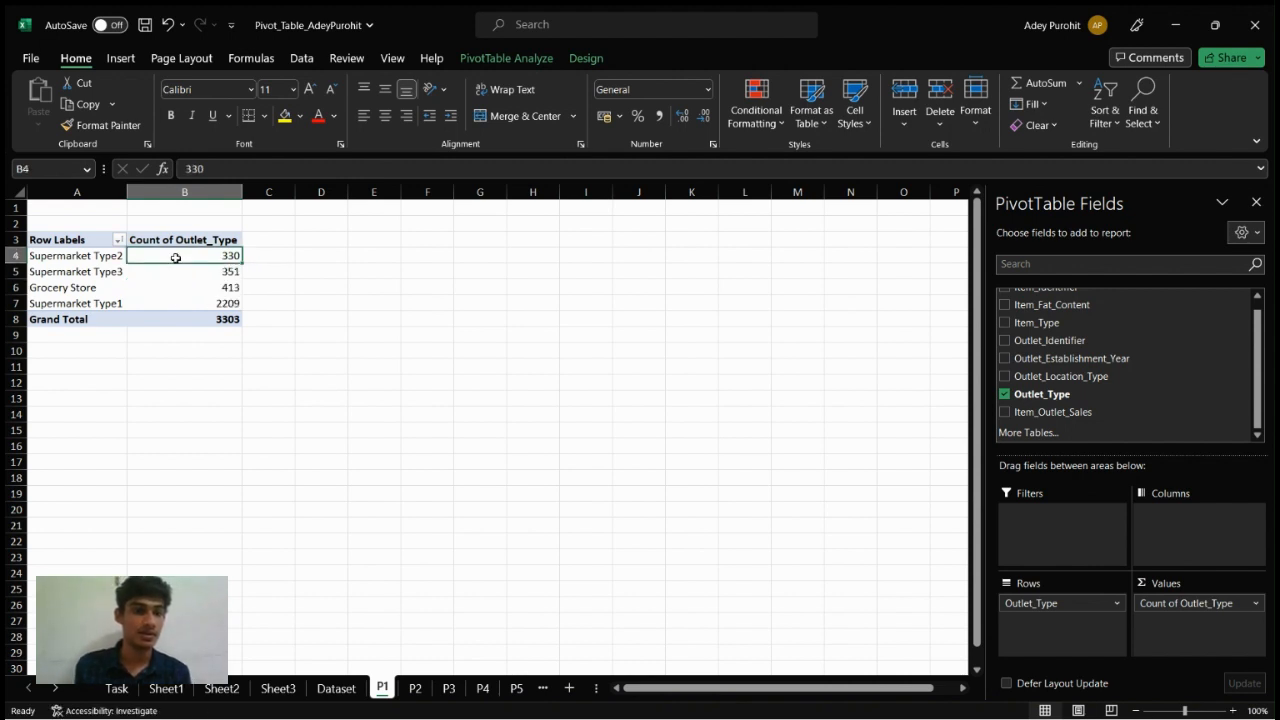
right_click(176, 259)
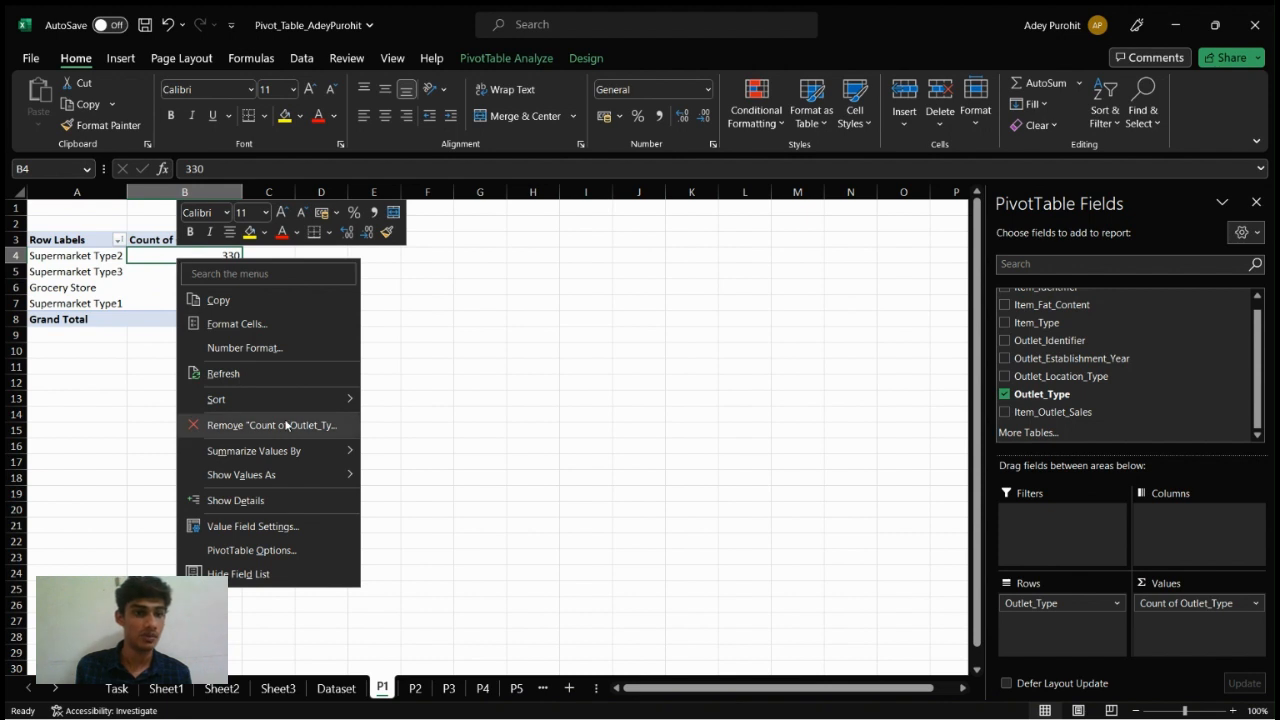
mouse_move(333, 408)
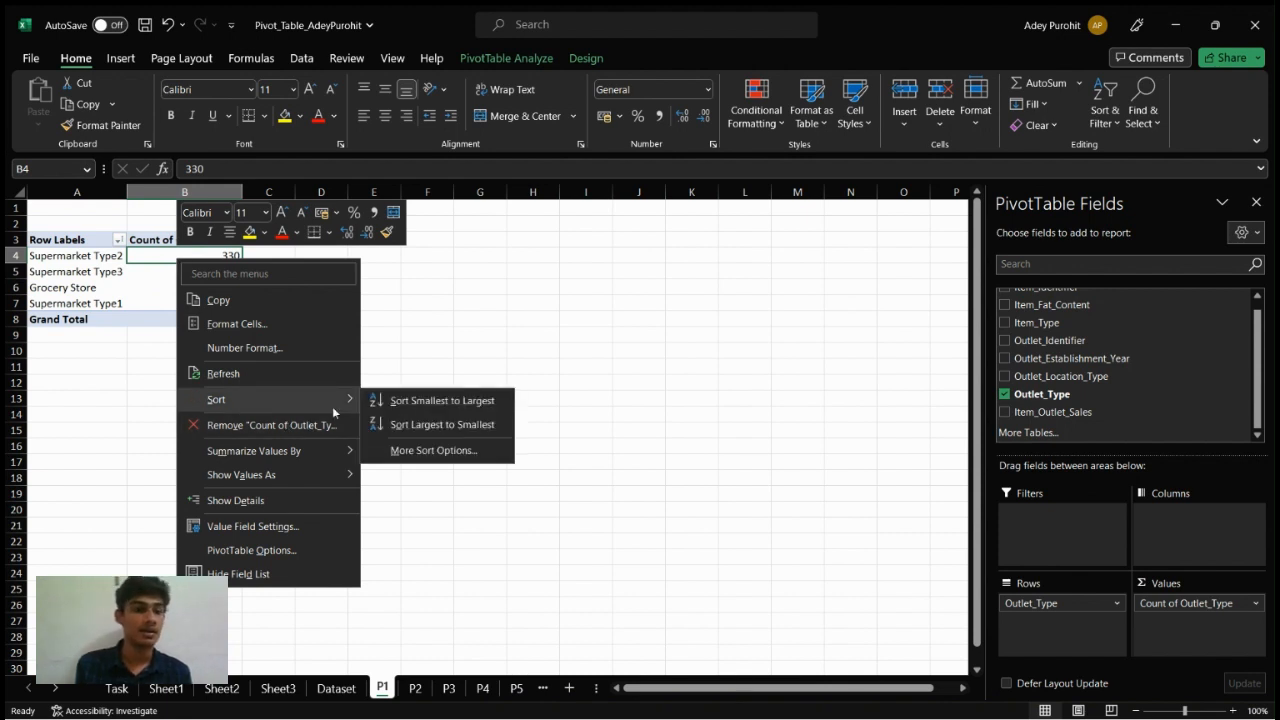
click(460, 425)
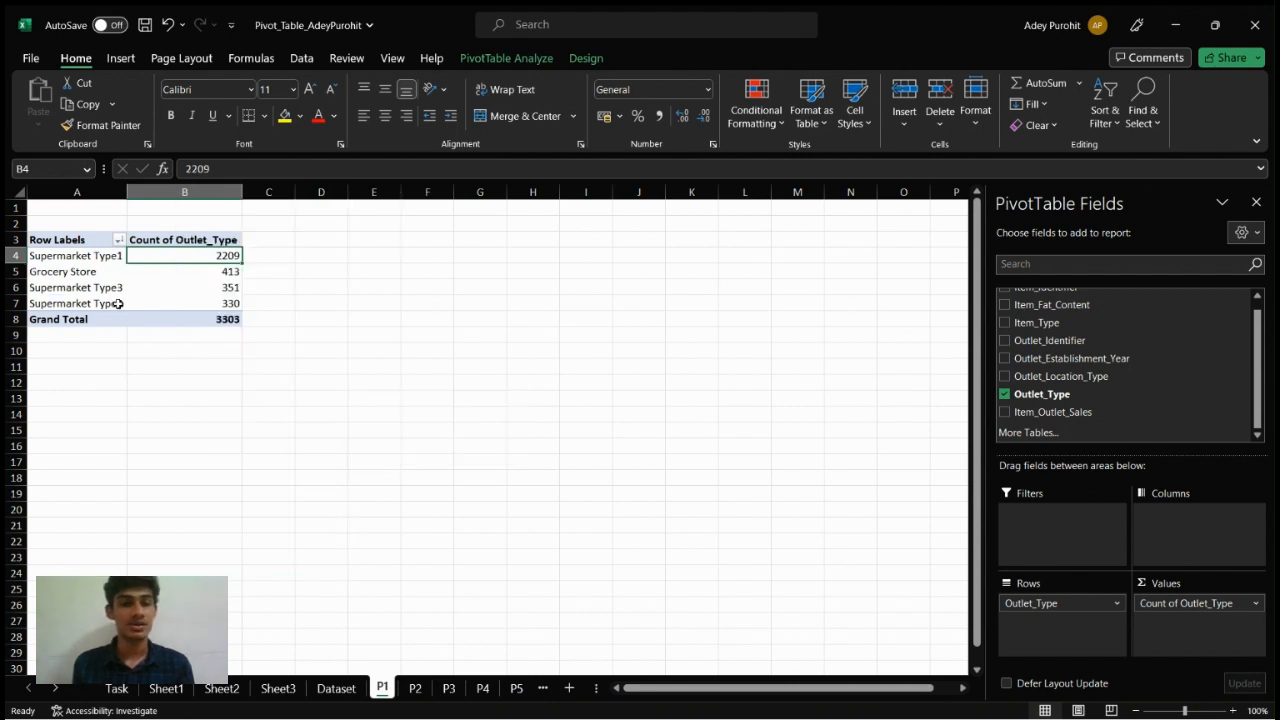
- Review the sorted outlet counts on P1 row by row, from Supermarket Type1 down to the Grand Total
mouse_move(212, 257)
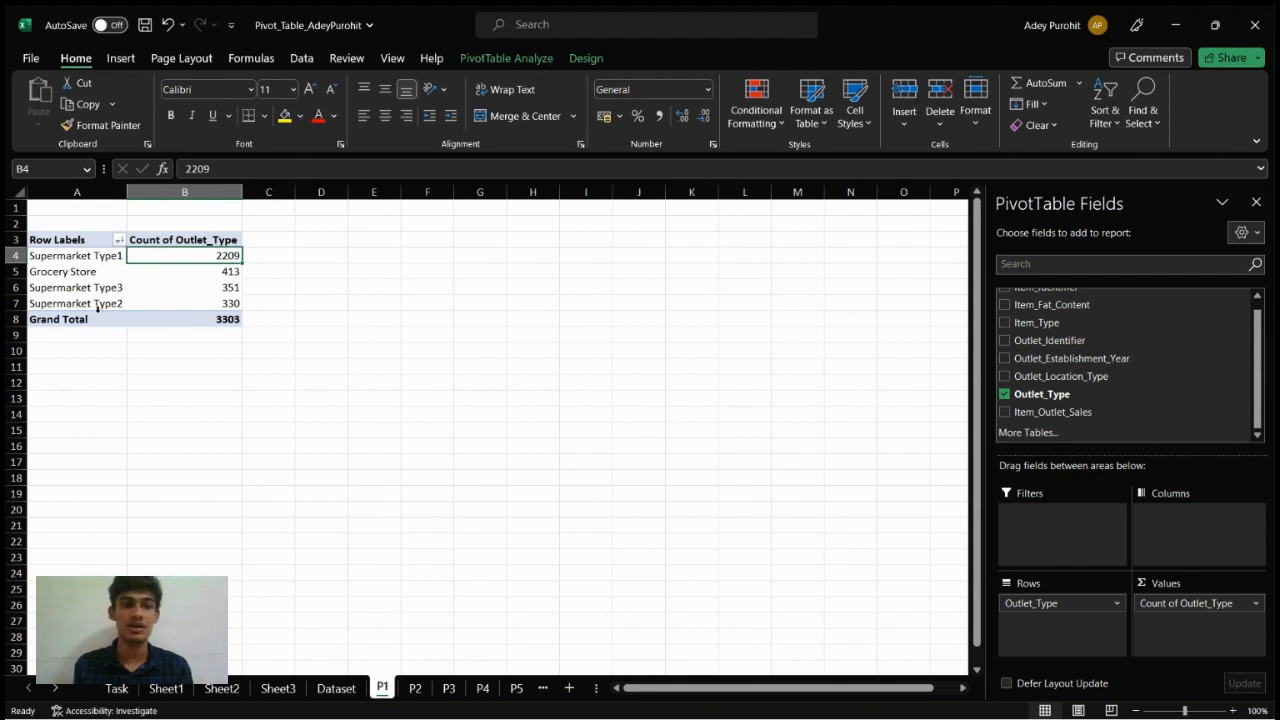
click(44, 262)
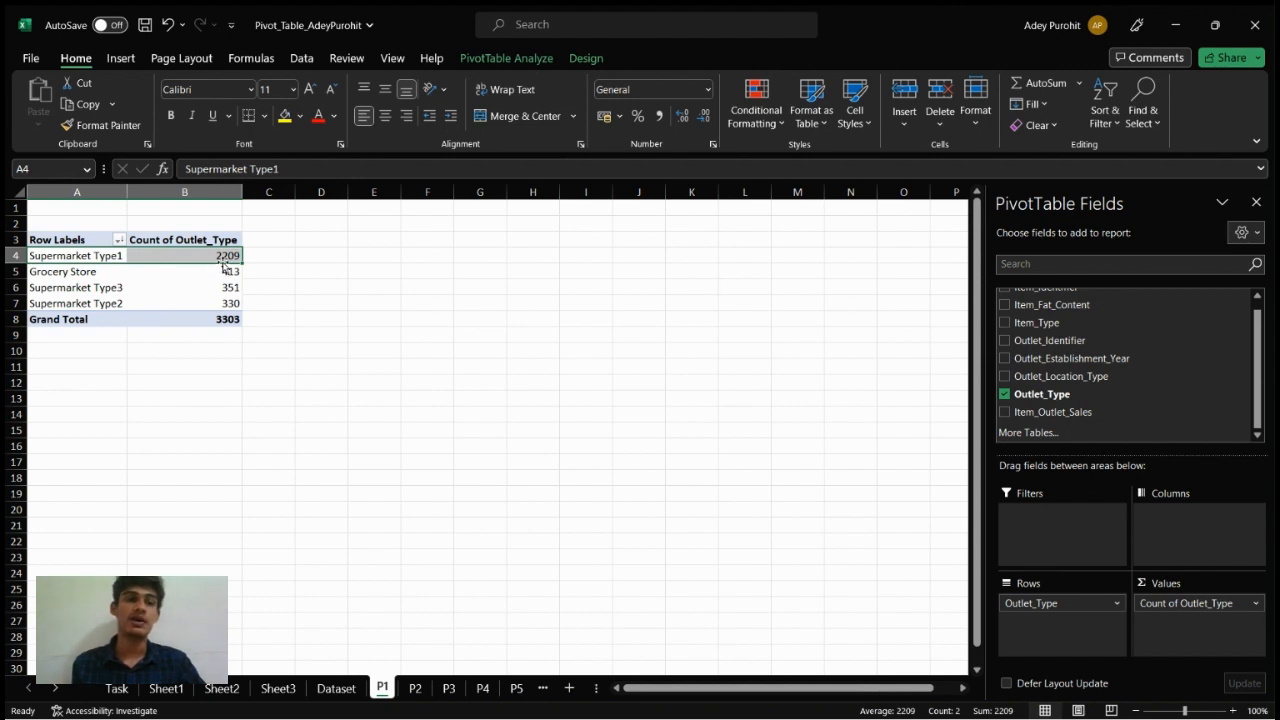
click(30, 272)
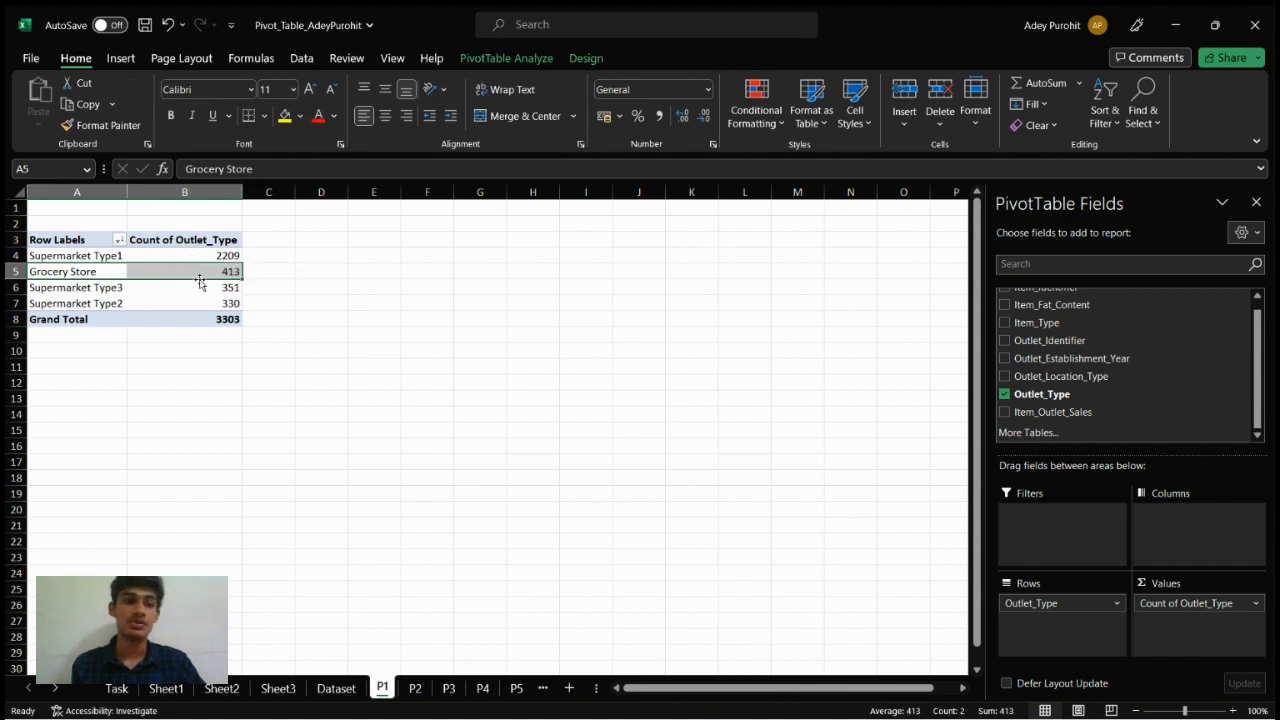
click(33, 290)
click(31, 305)
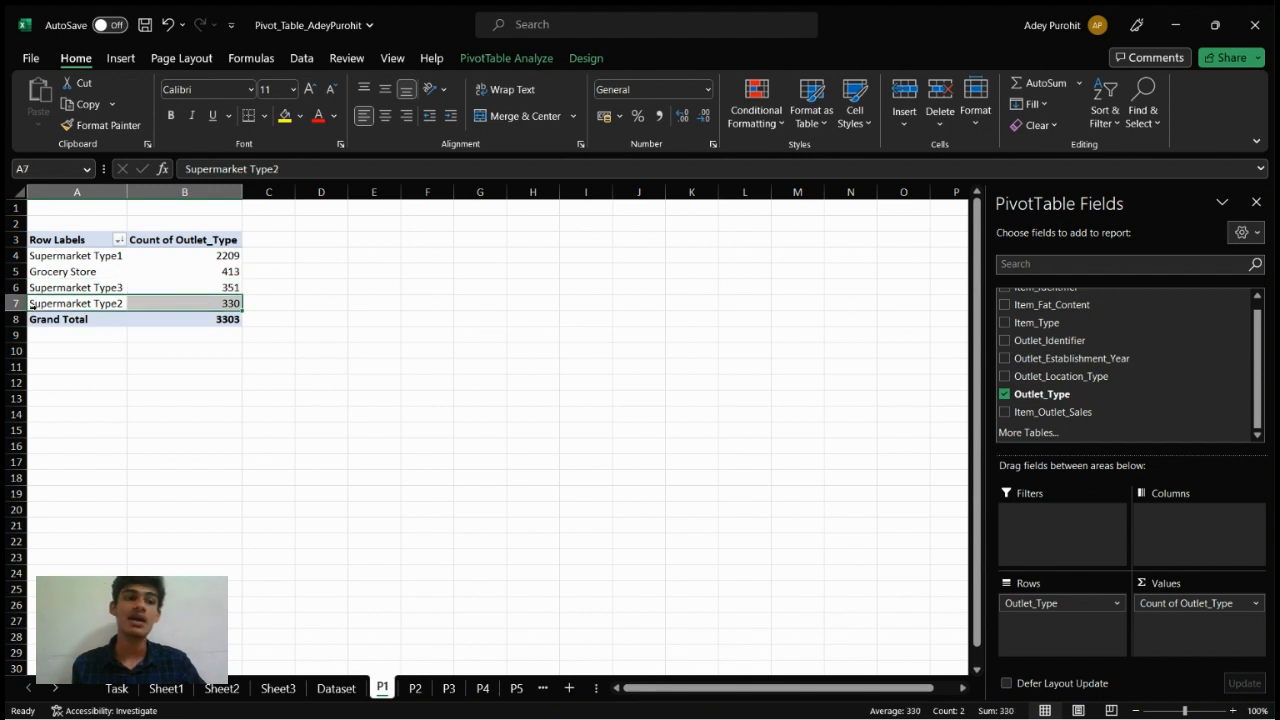
click(26, 320)
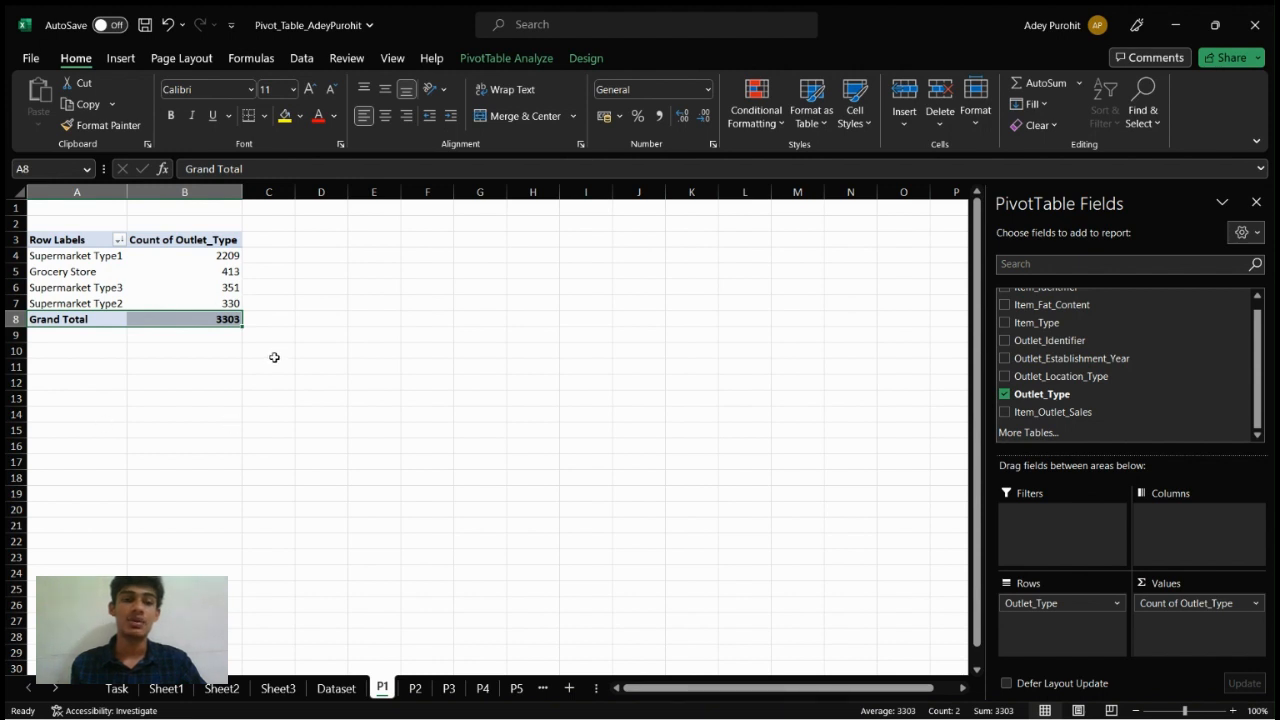
- Examine the PivotTable on the P2 sheet, checking its fields and the total sales of individual outlets
click(415, 690)
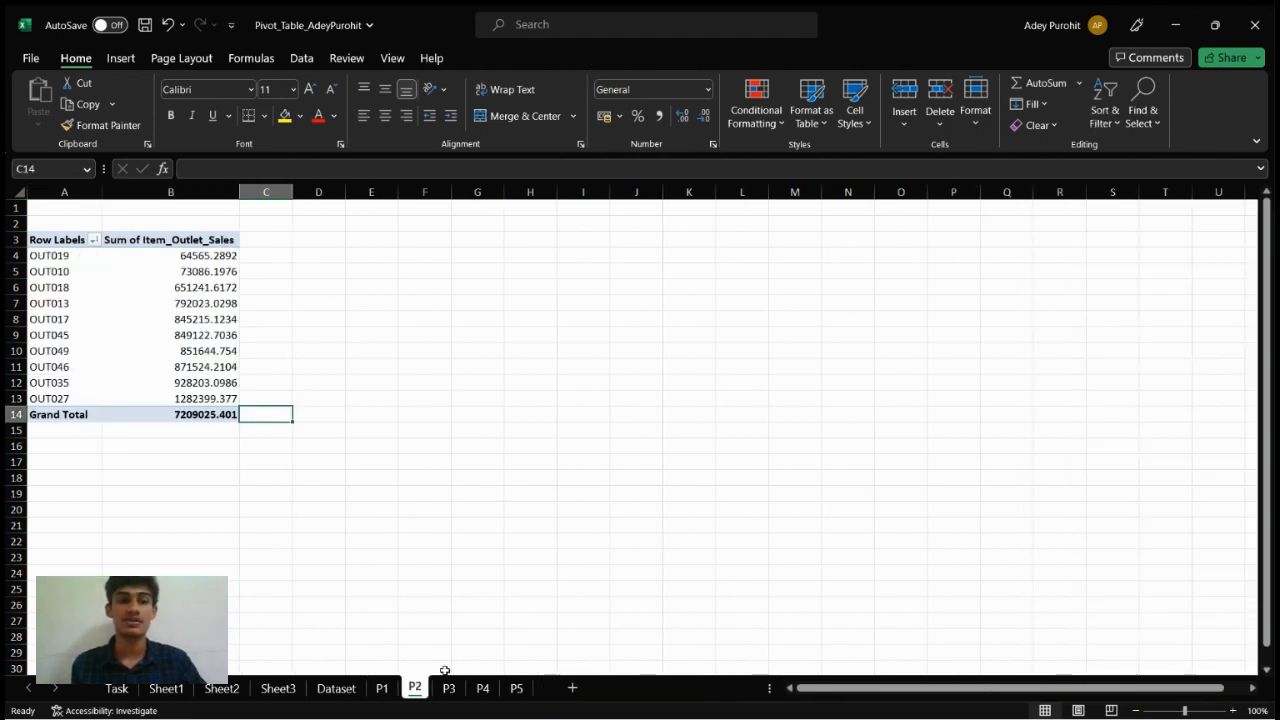
click(178, 349)
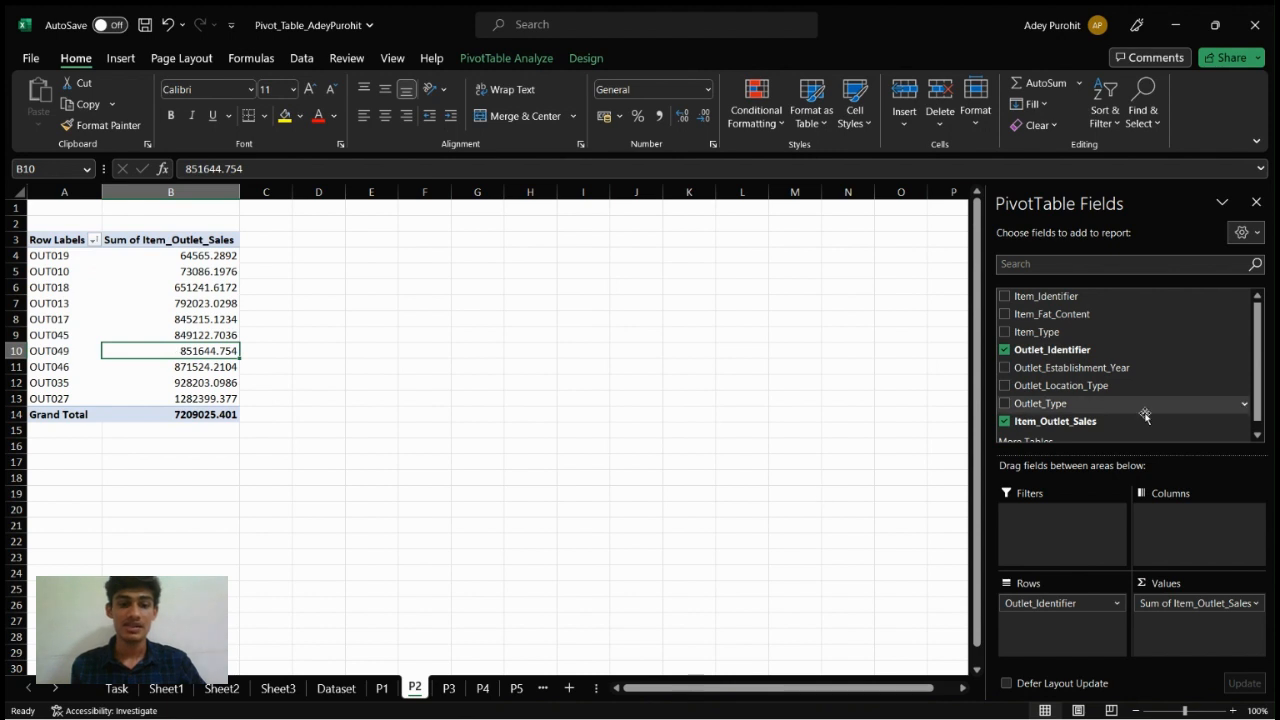
scroll(1145, 416, down, 1)
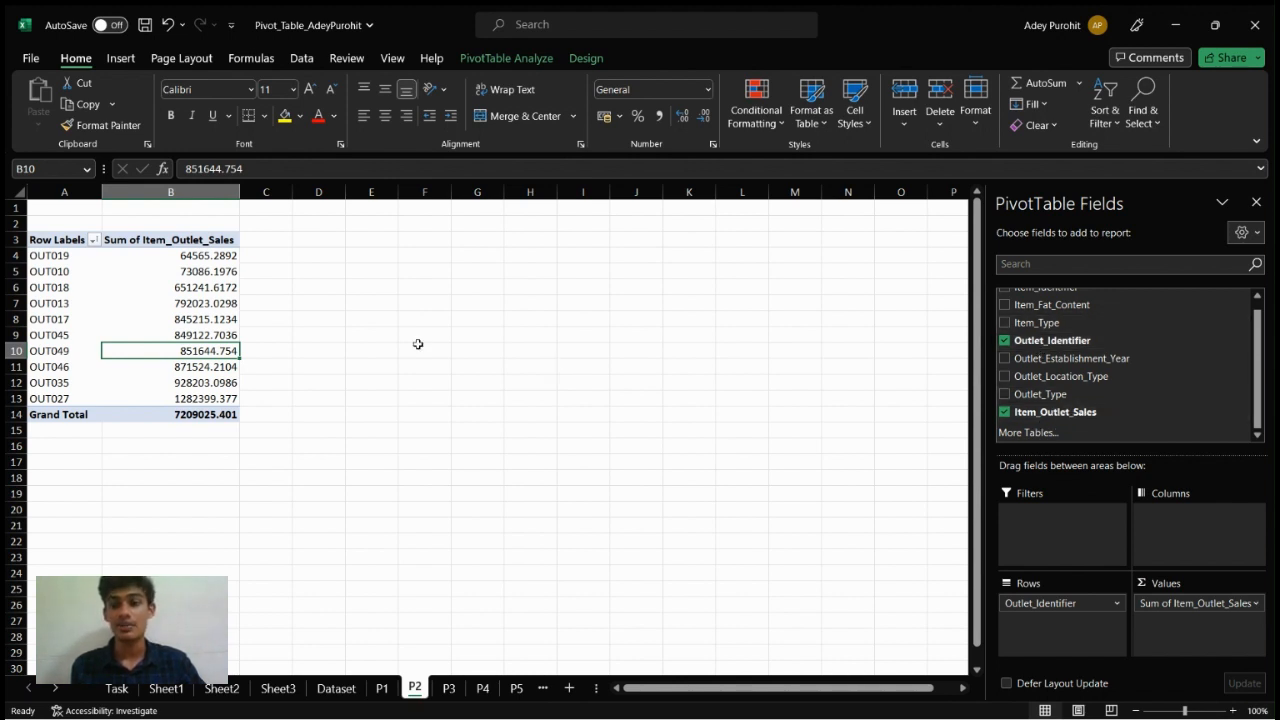
click(55, 254)
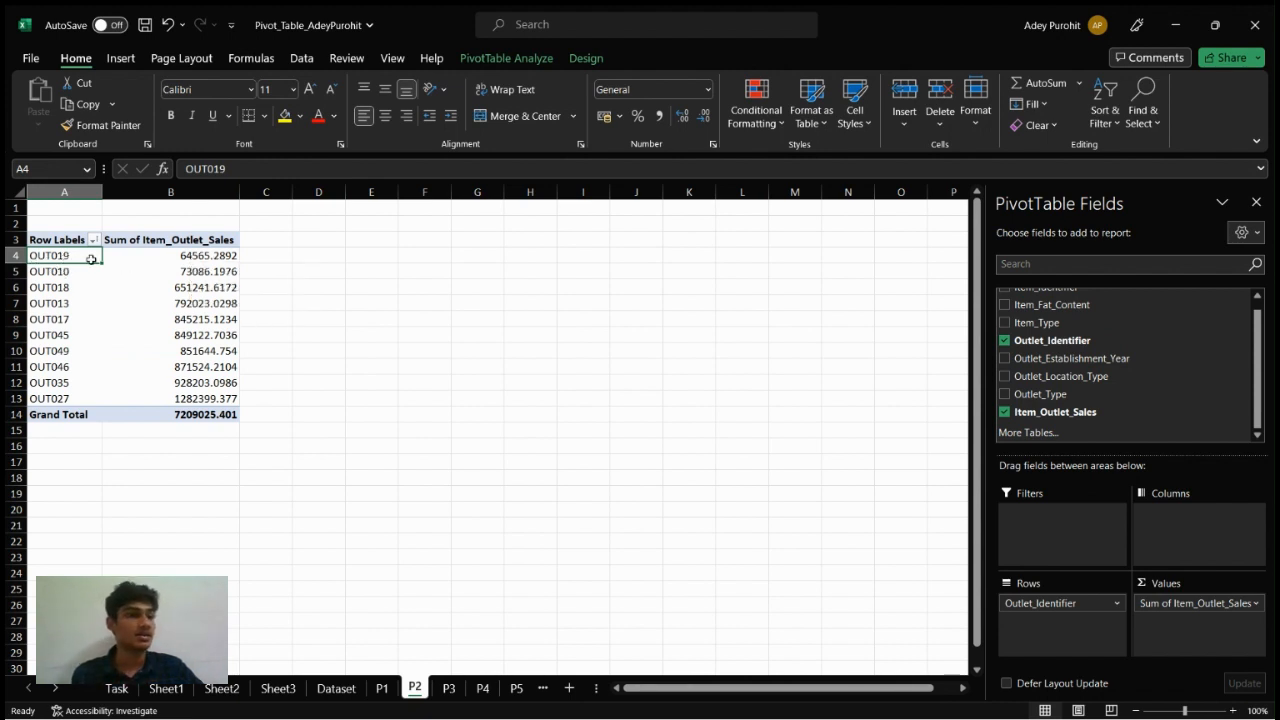
click(185, 258)
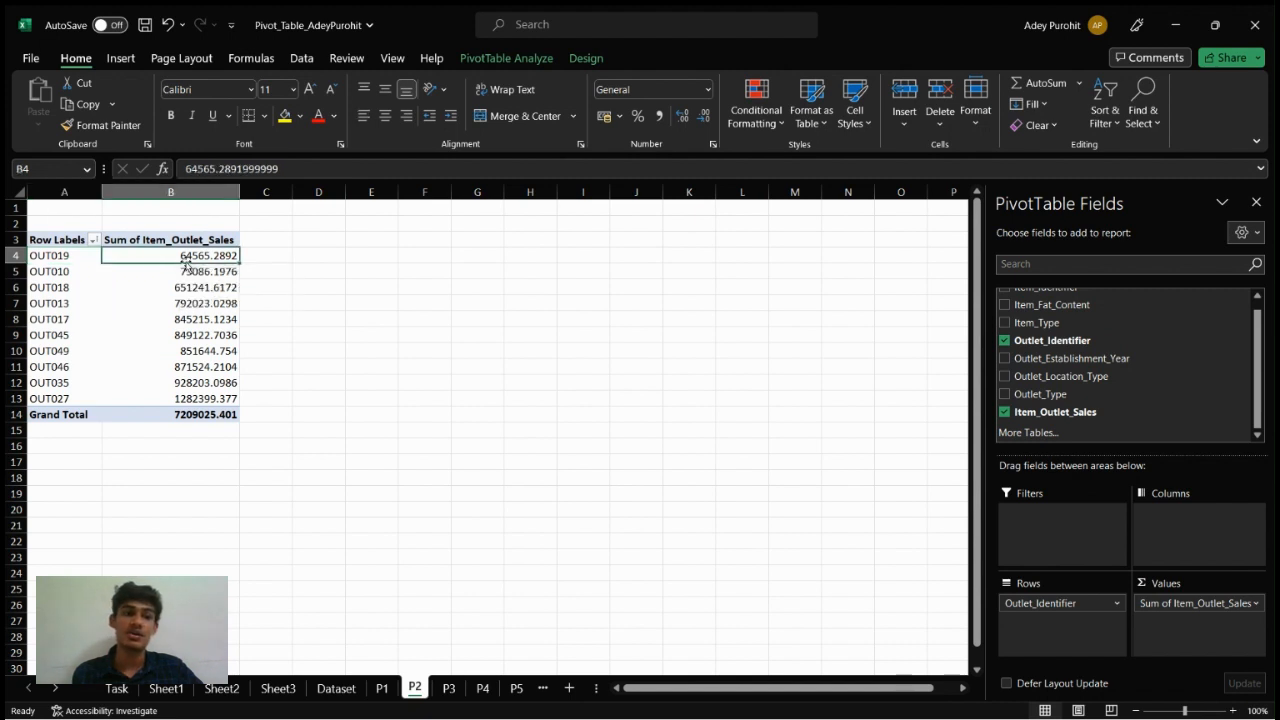
click(37, 280)
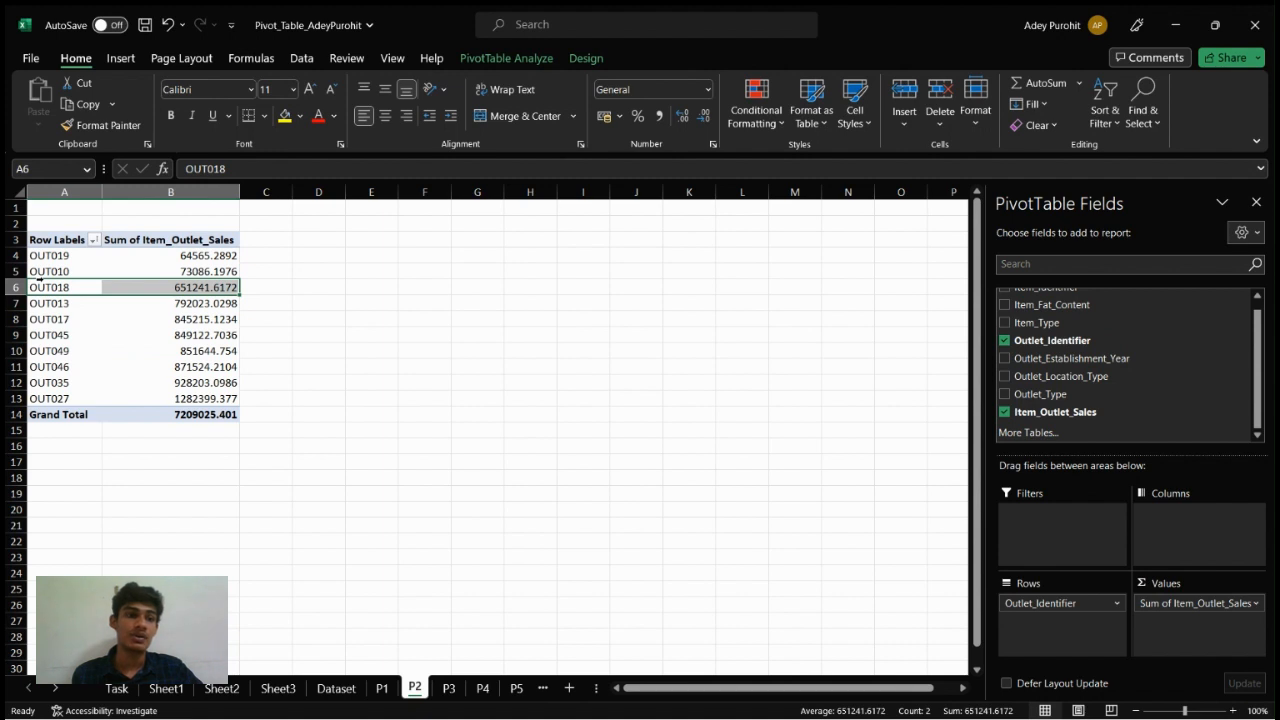
click(45, 268)
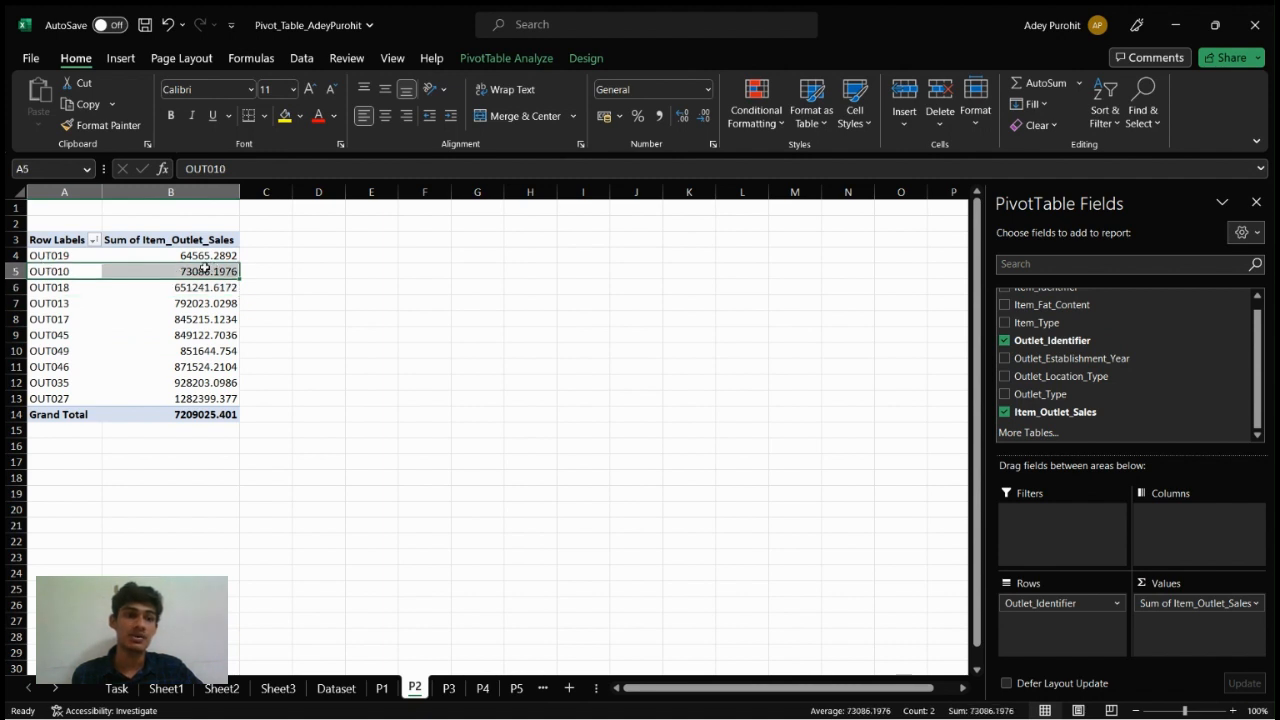
click(185, 351)
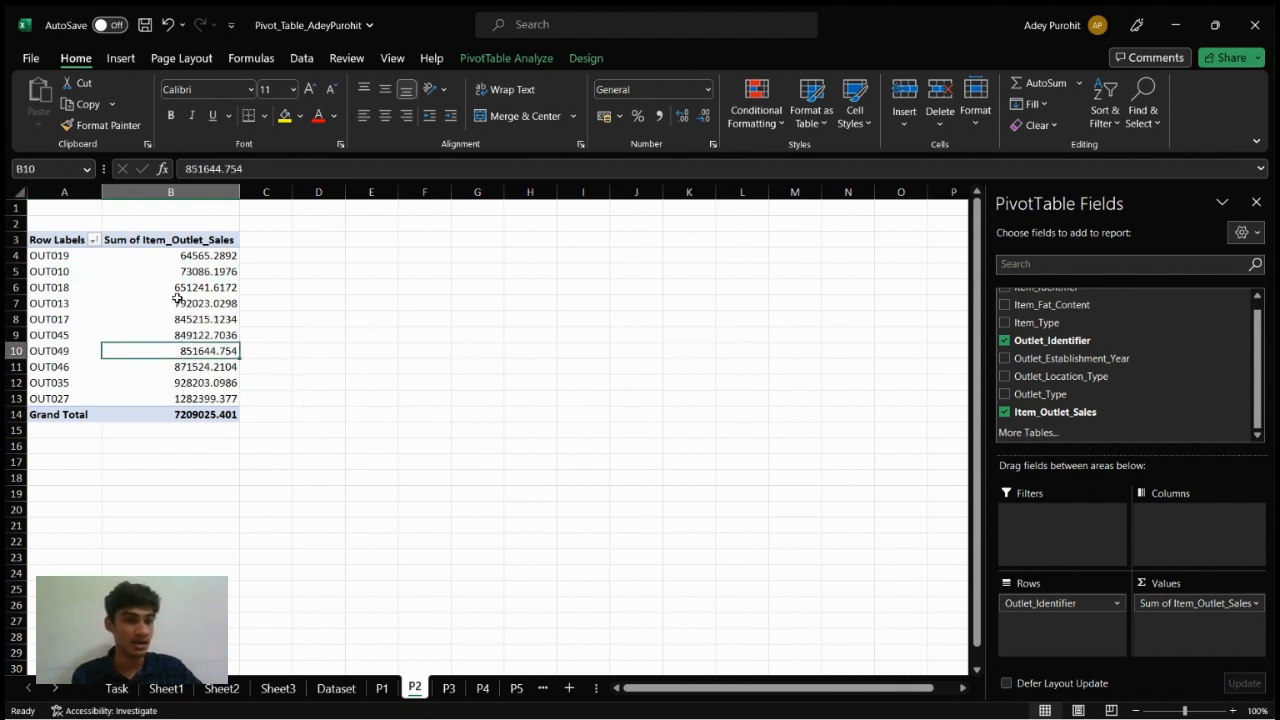
- Open the P3 sheet and examine how Item_Type is placed as rows in its PivotTable
click(448, 689)
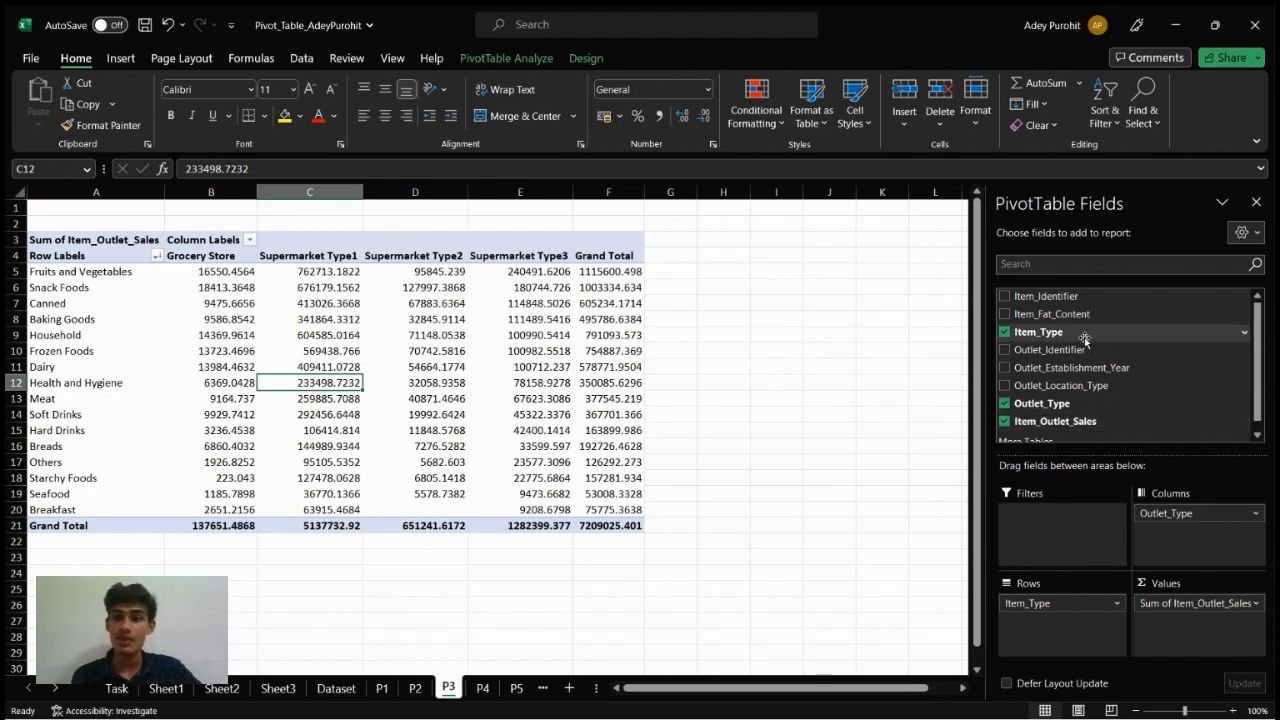
drag(1085, 340, 1060, 644)
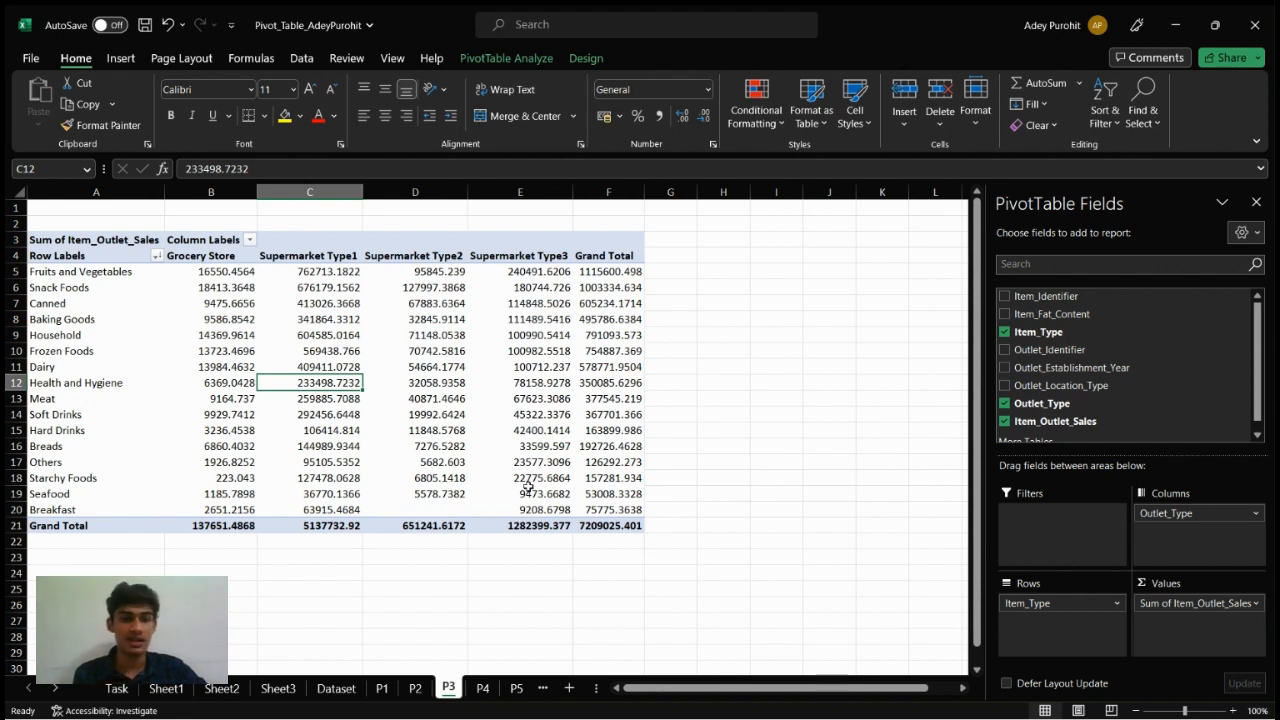
- Examine the Starchy Foods sales for Supermarket Type3 and the Grand Total of each outlet type in the P3 PivotTable
mouse_move(548, 477)
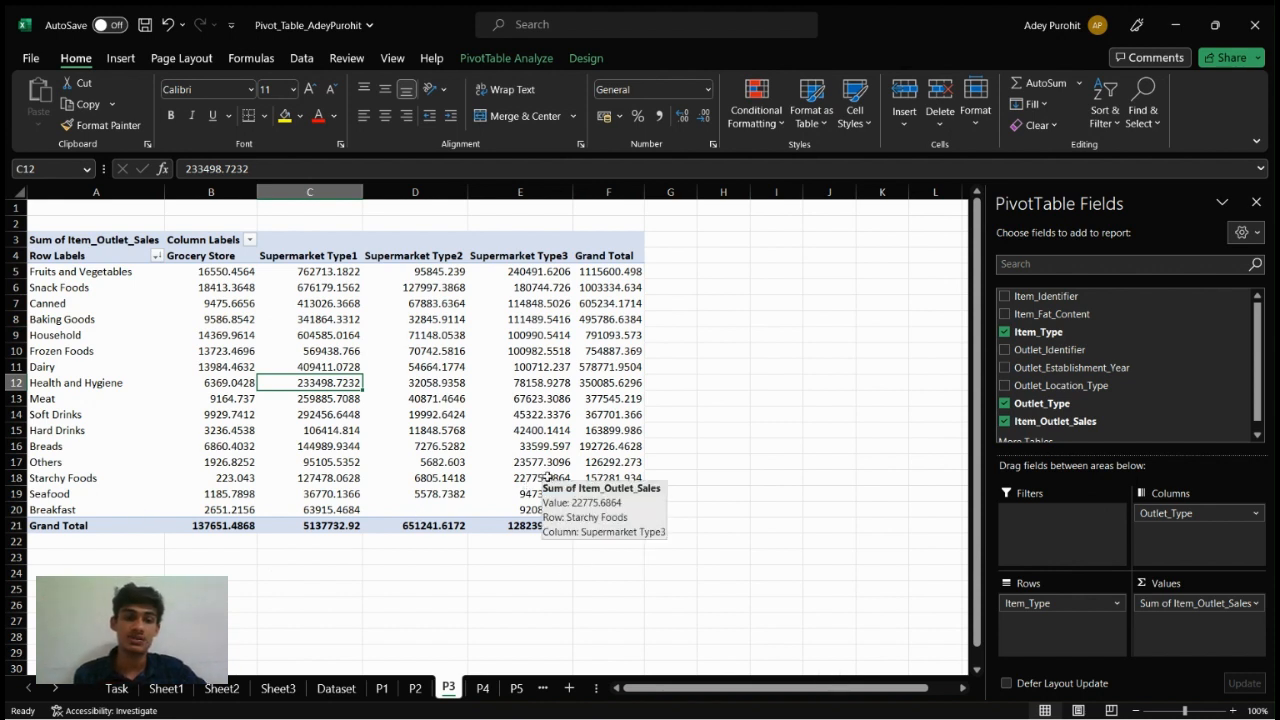
click(548, 477)
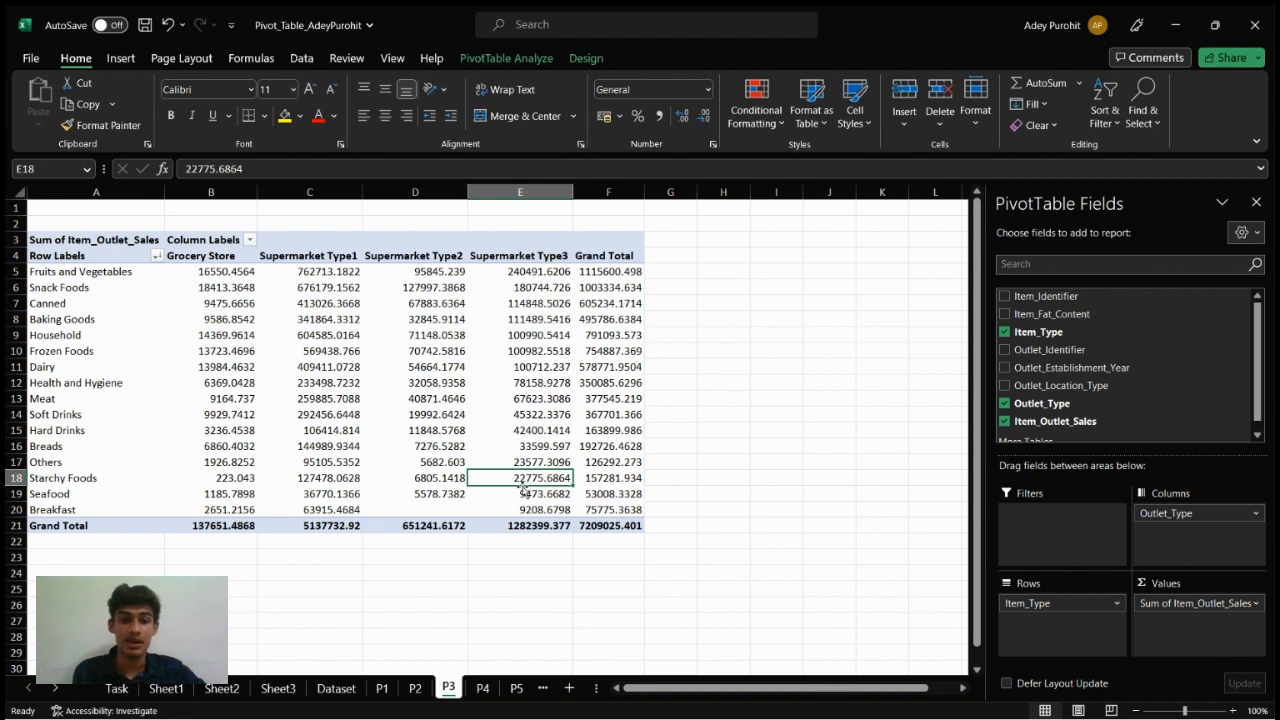
mouse_move(556, 480)
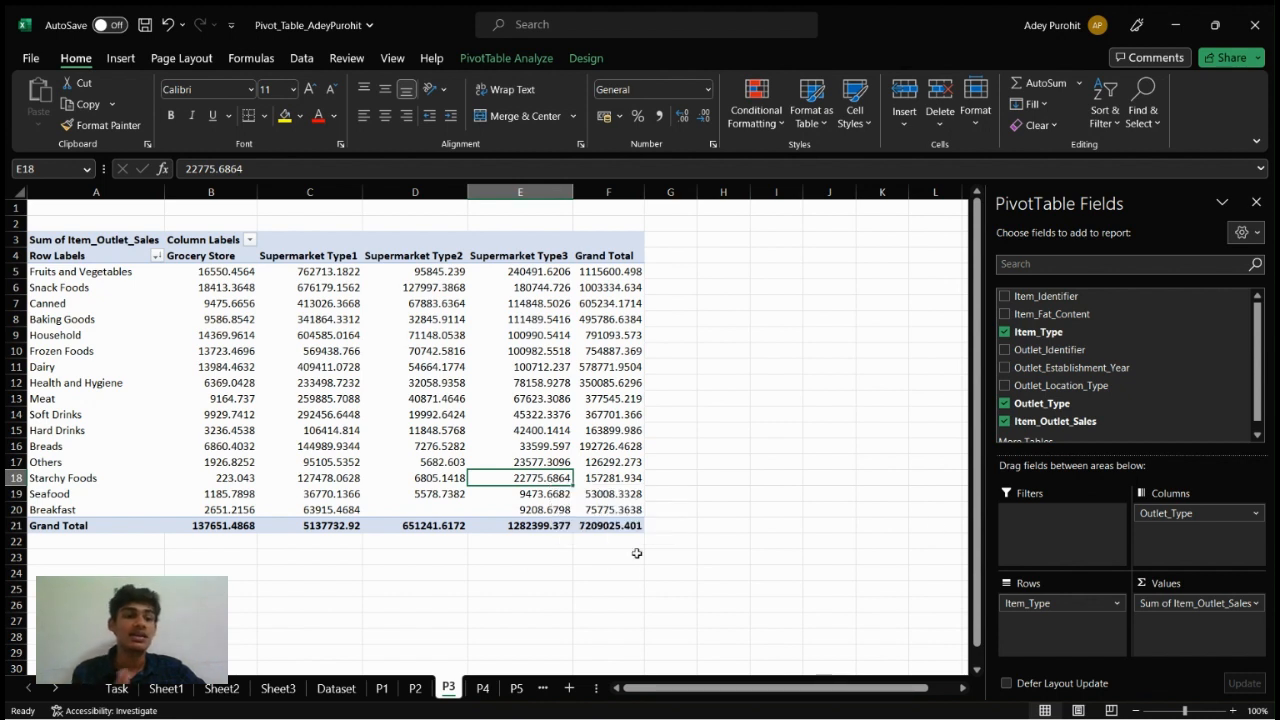
click(507, 524)
click(618, 527)
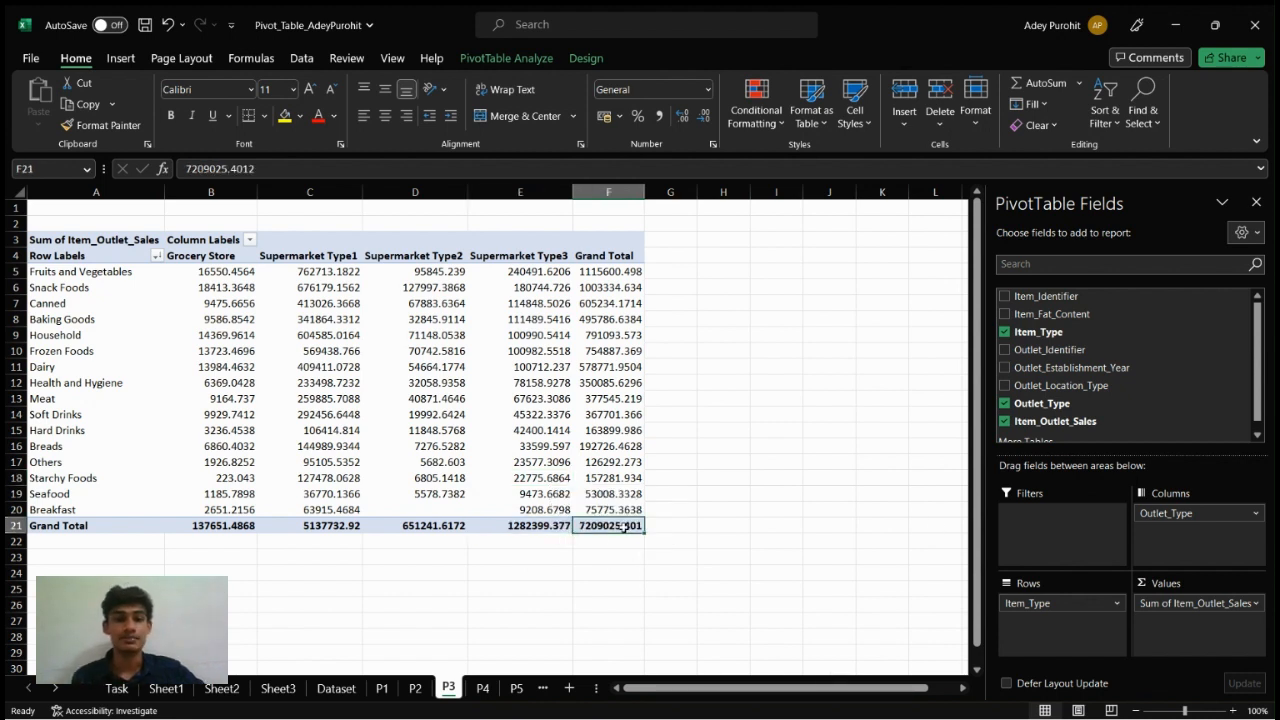
click(394, 524)
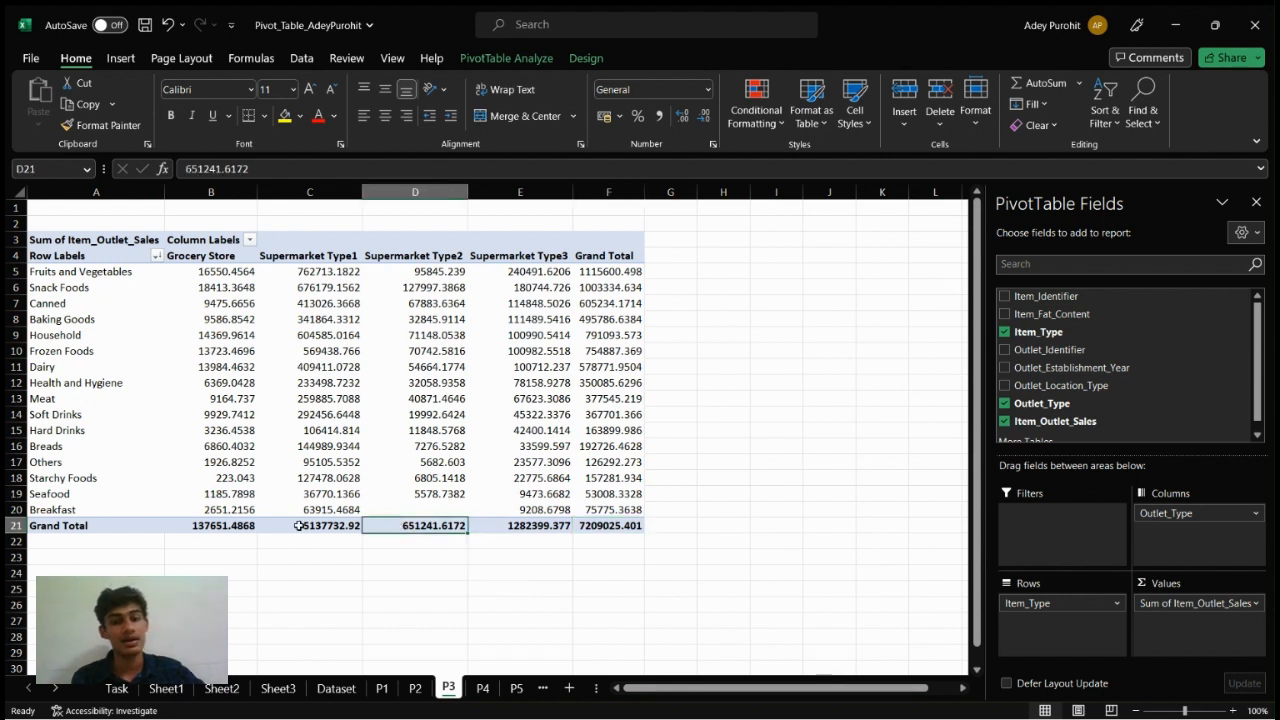
click(299, 526)
click(198, 527)
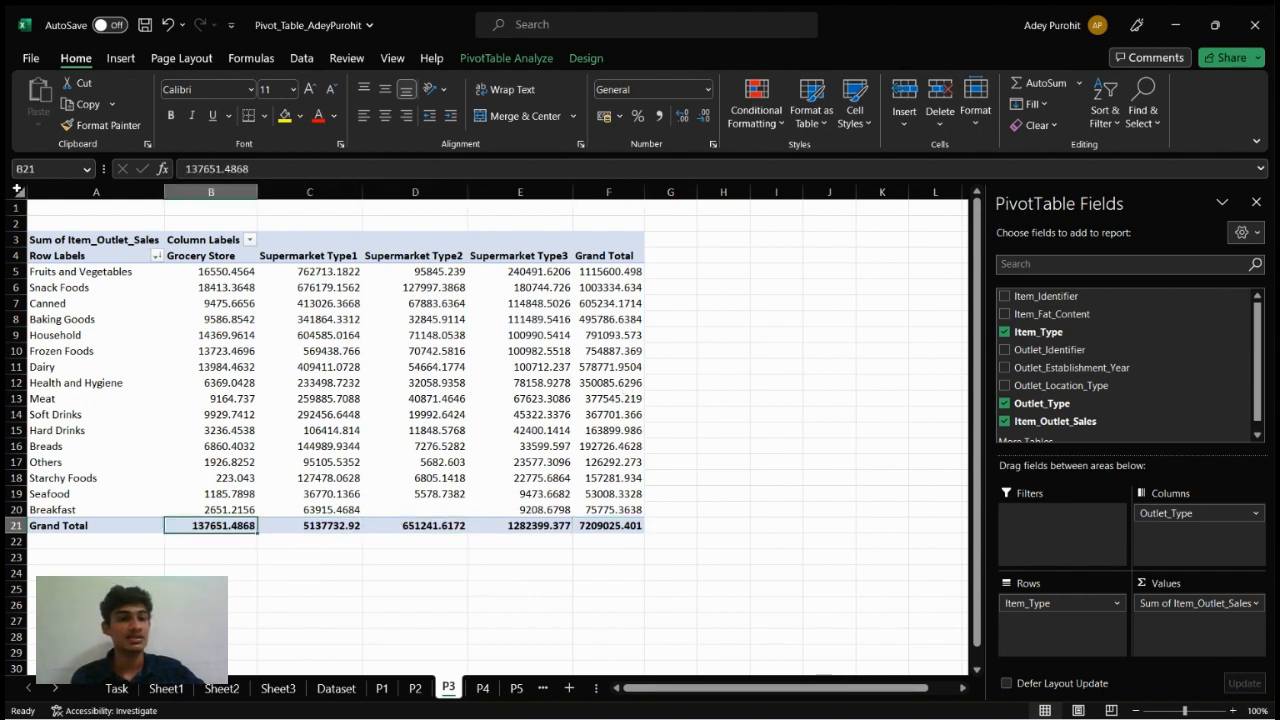
drag(84, 303, 84, 480)
click(210, 636)
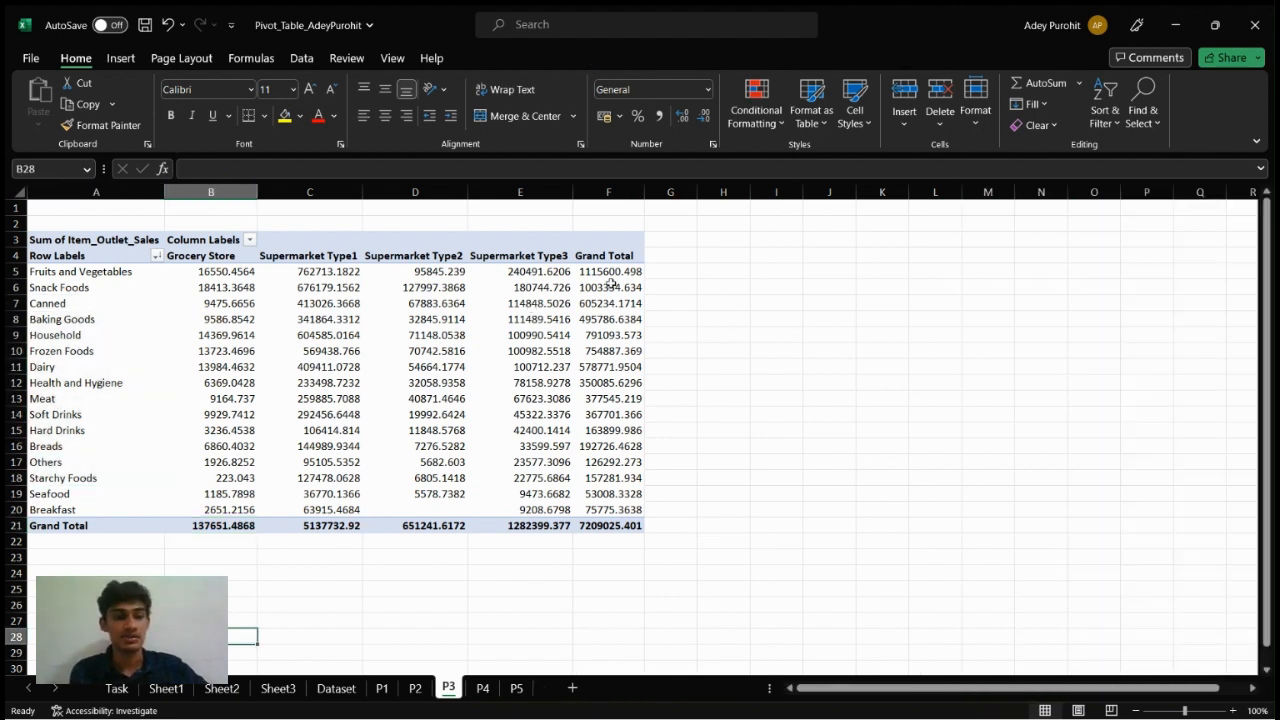
drag(609, 271, 218, 530)
click(604, 529)
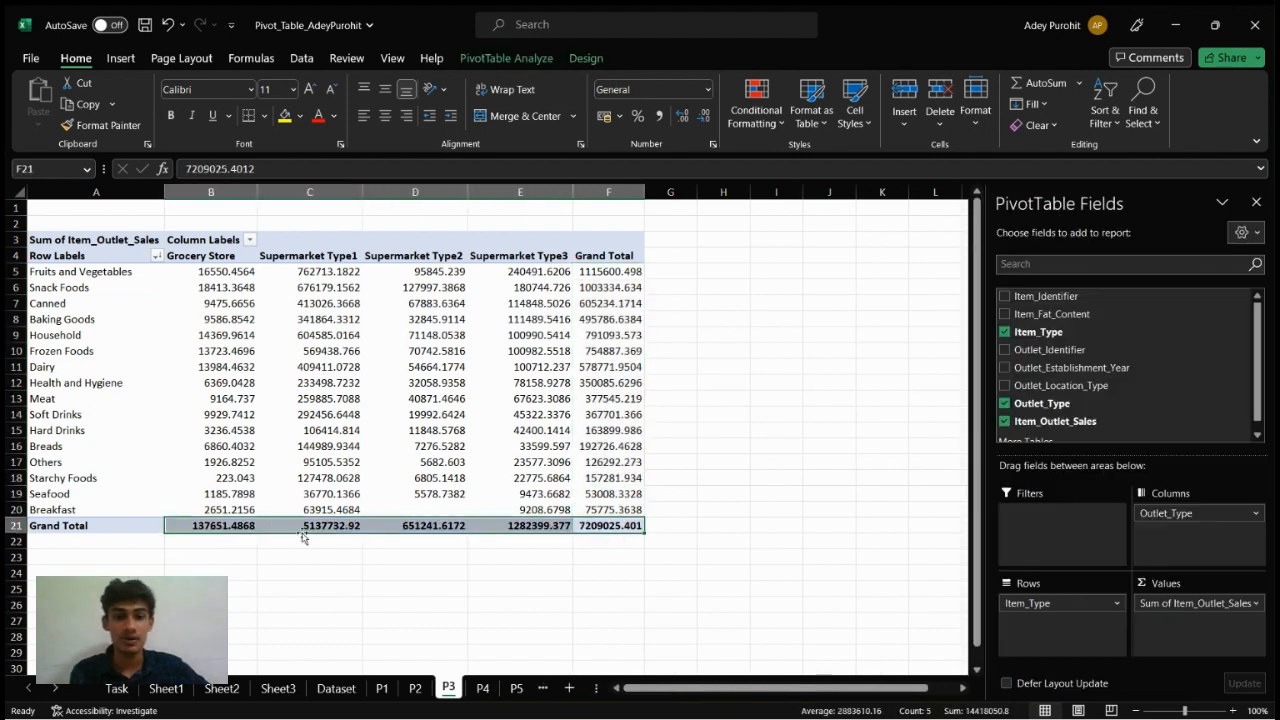
key(alt+Tab)
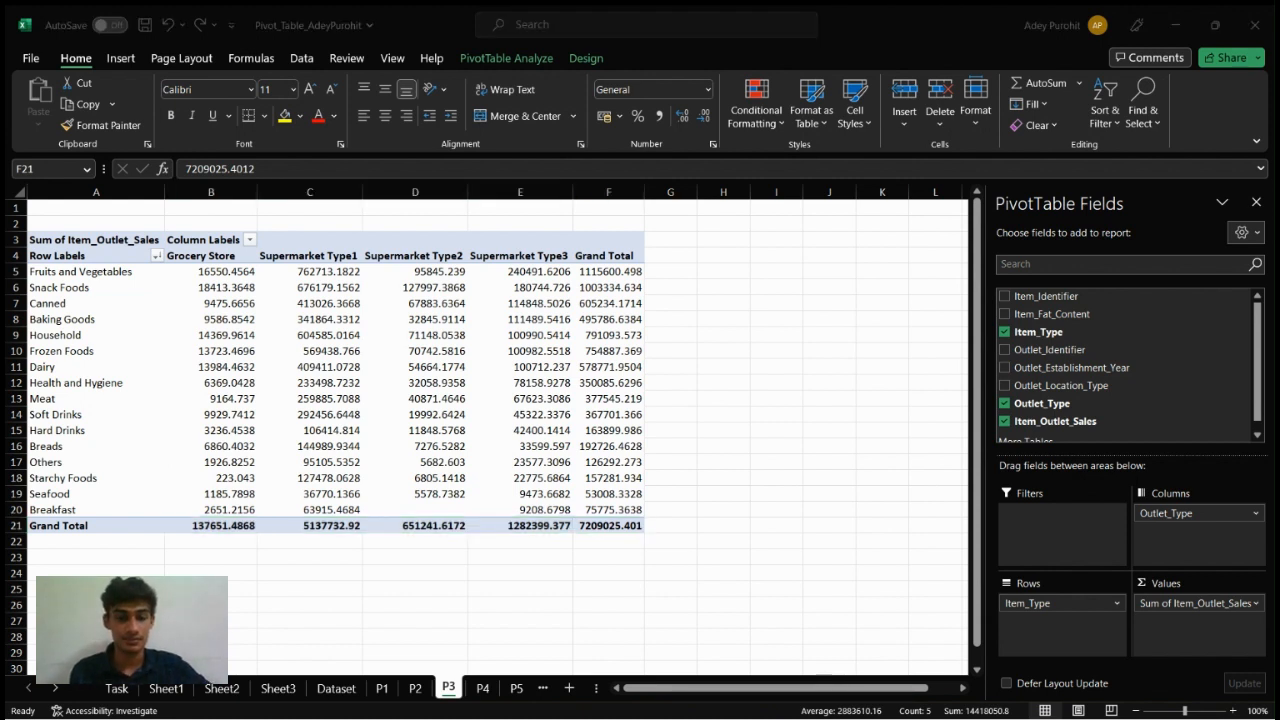
click(448, 692)
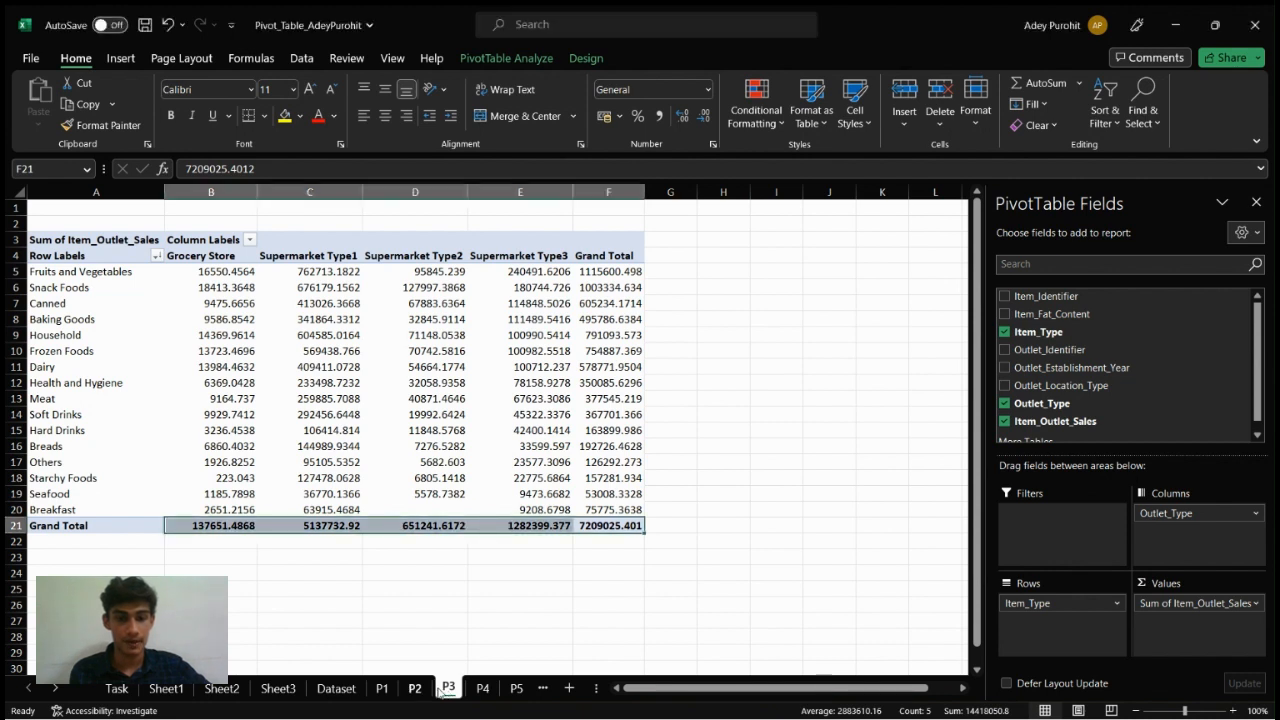
click(418, 688)
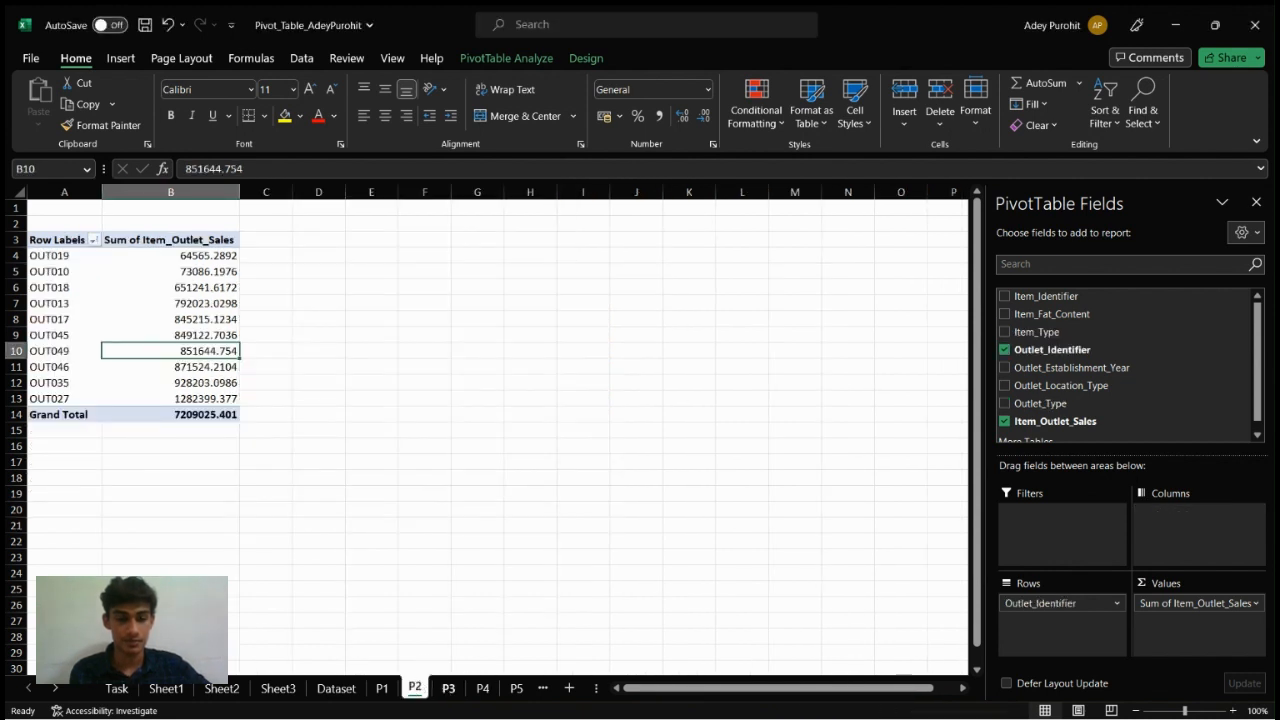
key(alt+Tab)
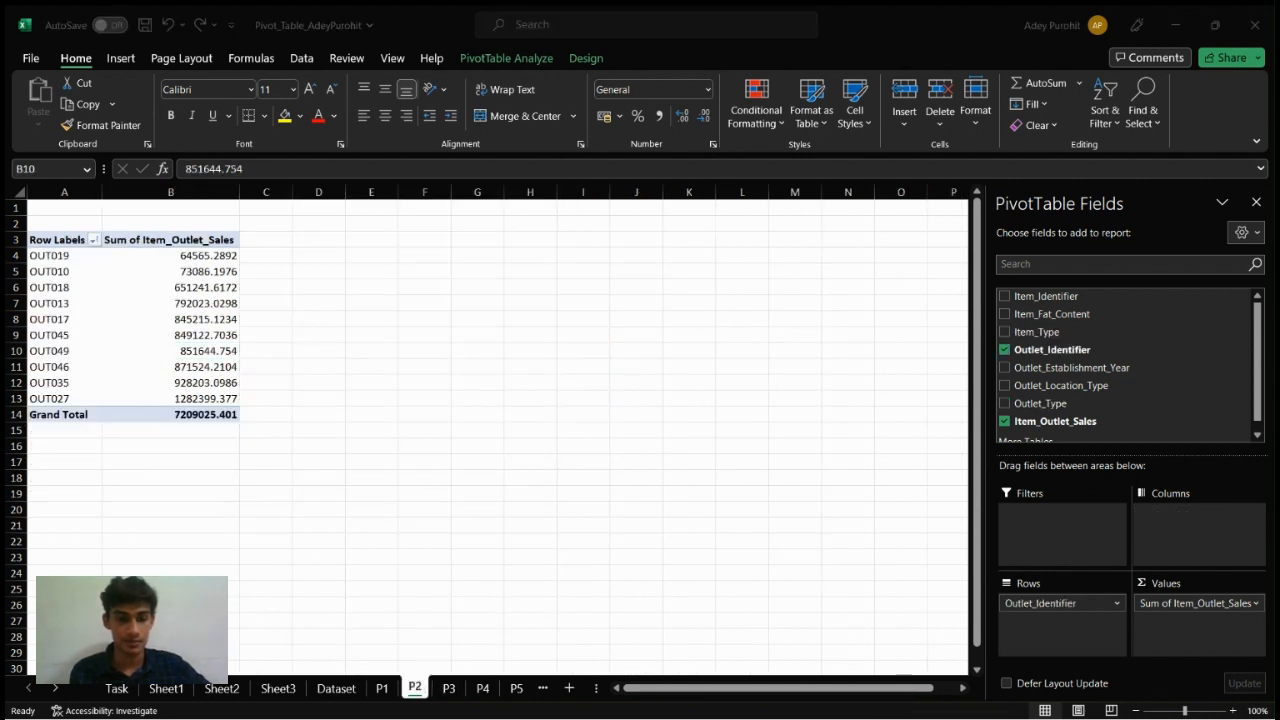
click(416, 692)
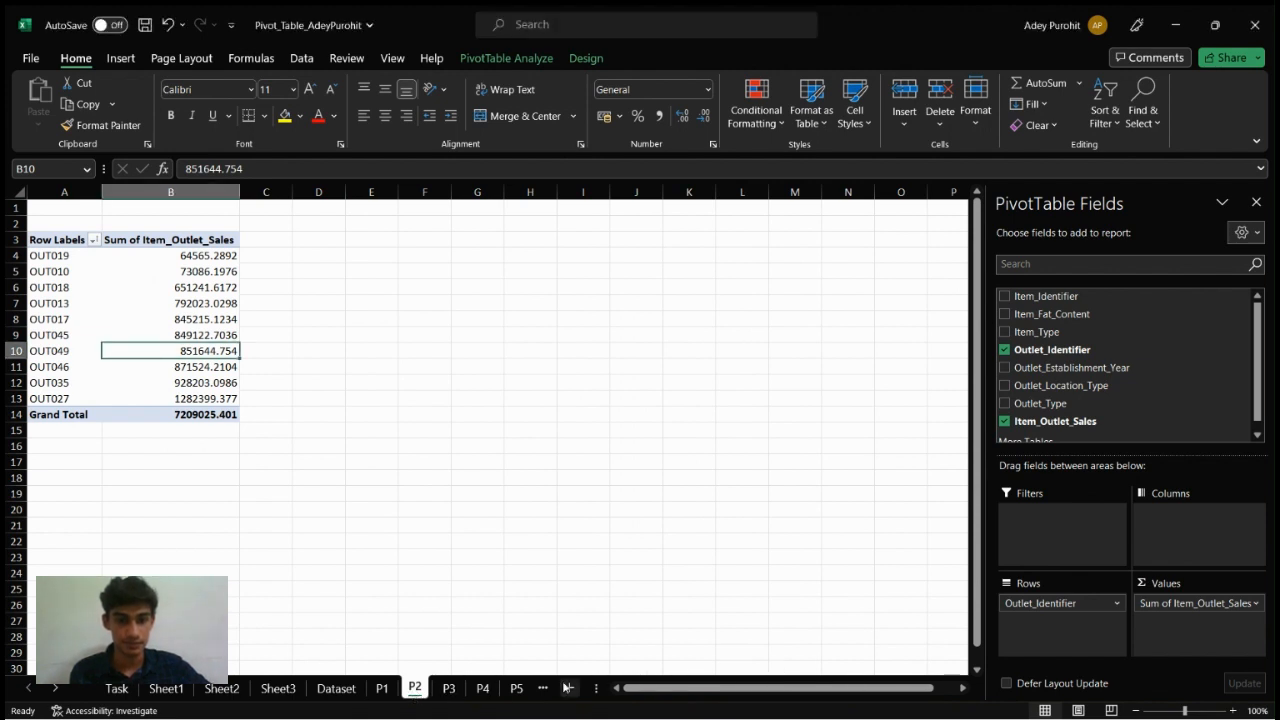
- Open the P4 sheet and display the field layout of its PivotTable
click(483, 690)
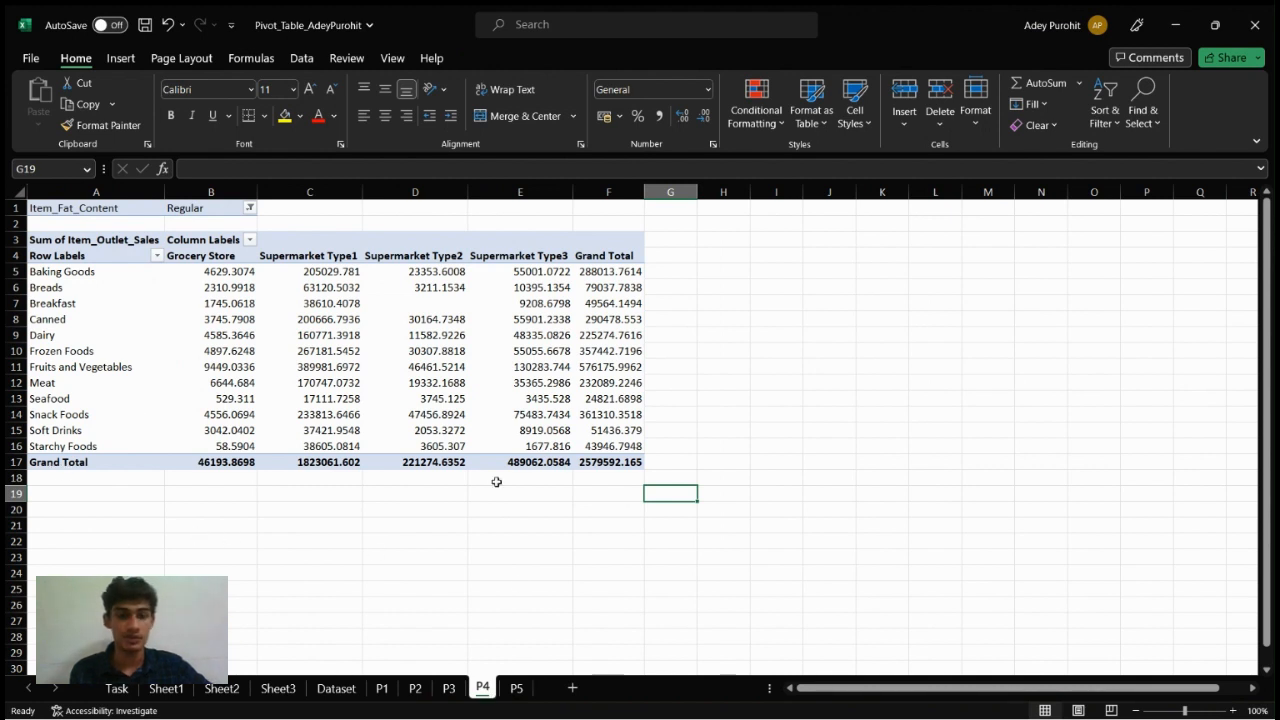
click(473, 355)
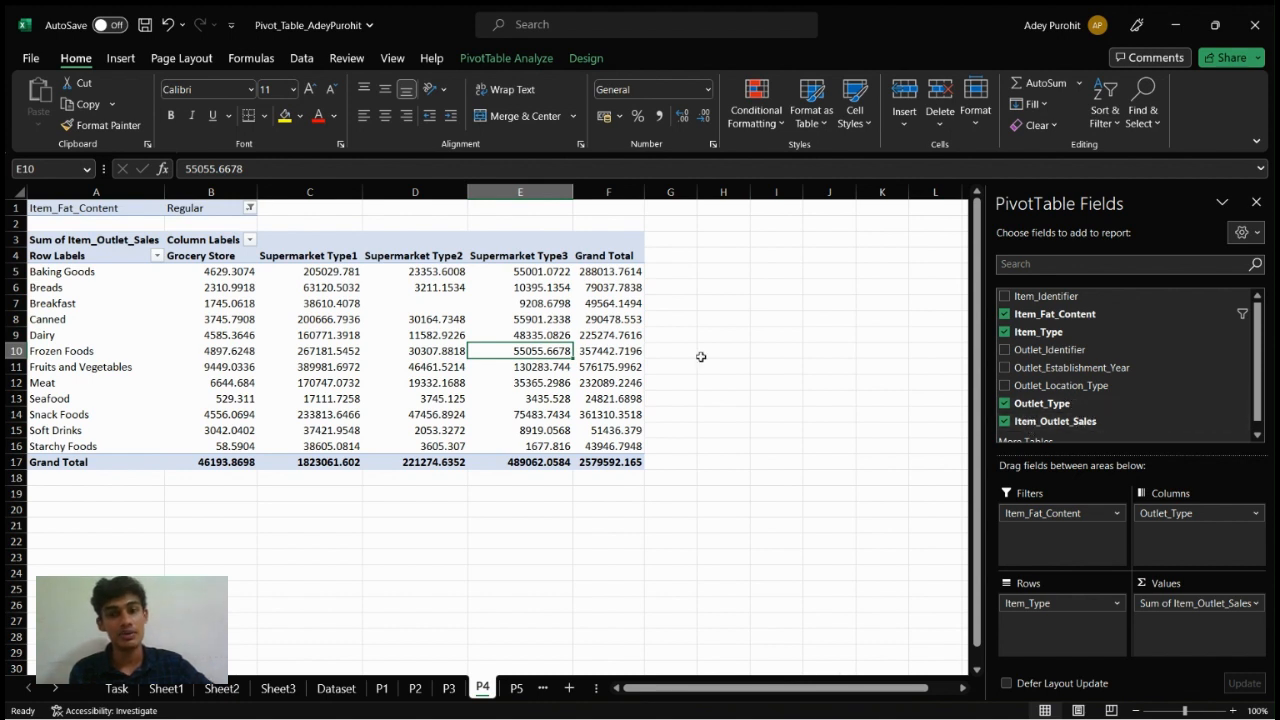
click(249, 208)
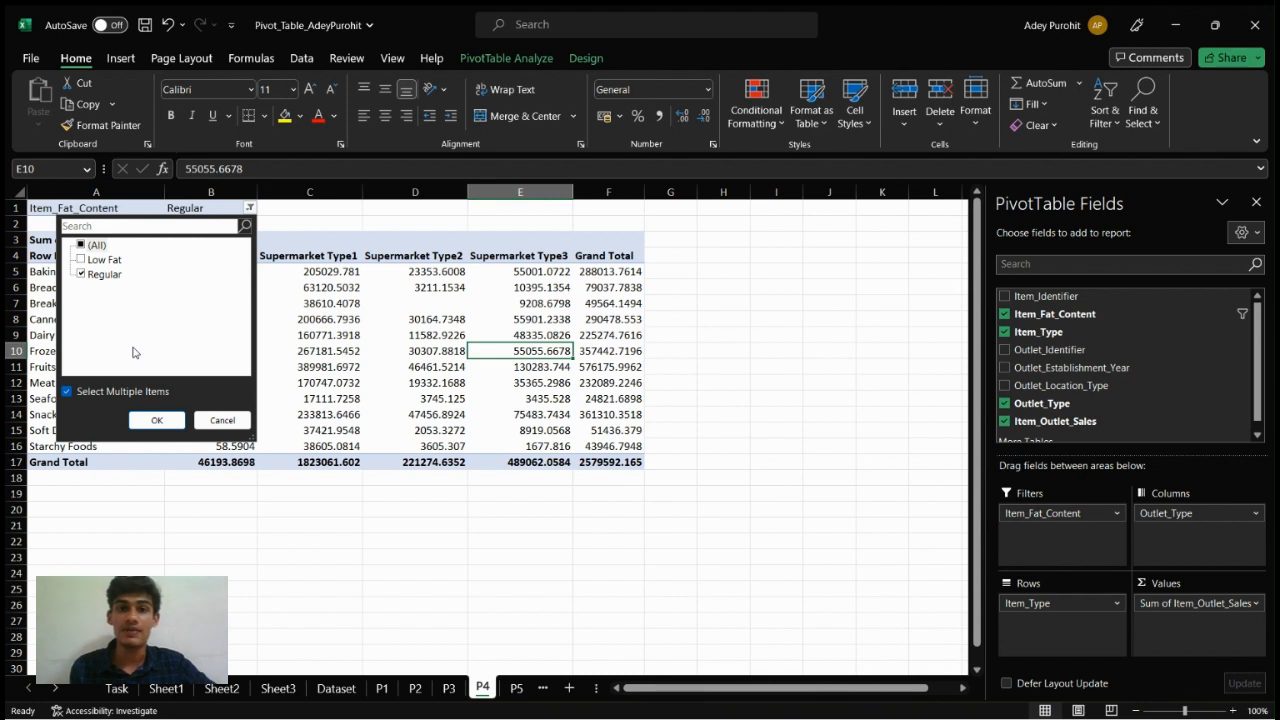
click(81, 260)
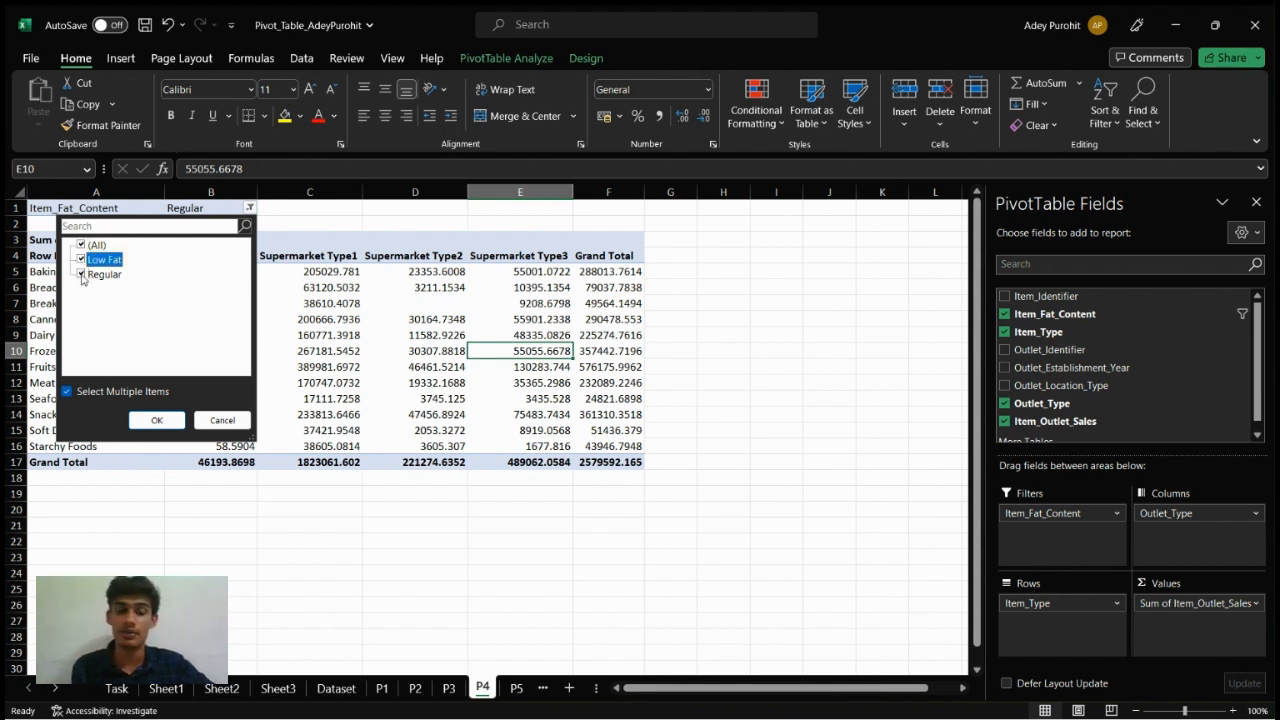
click(82, 276)
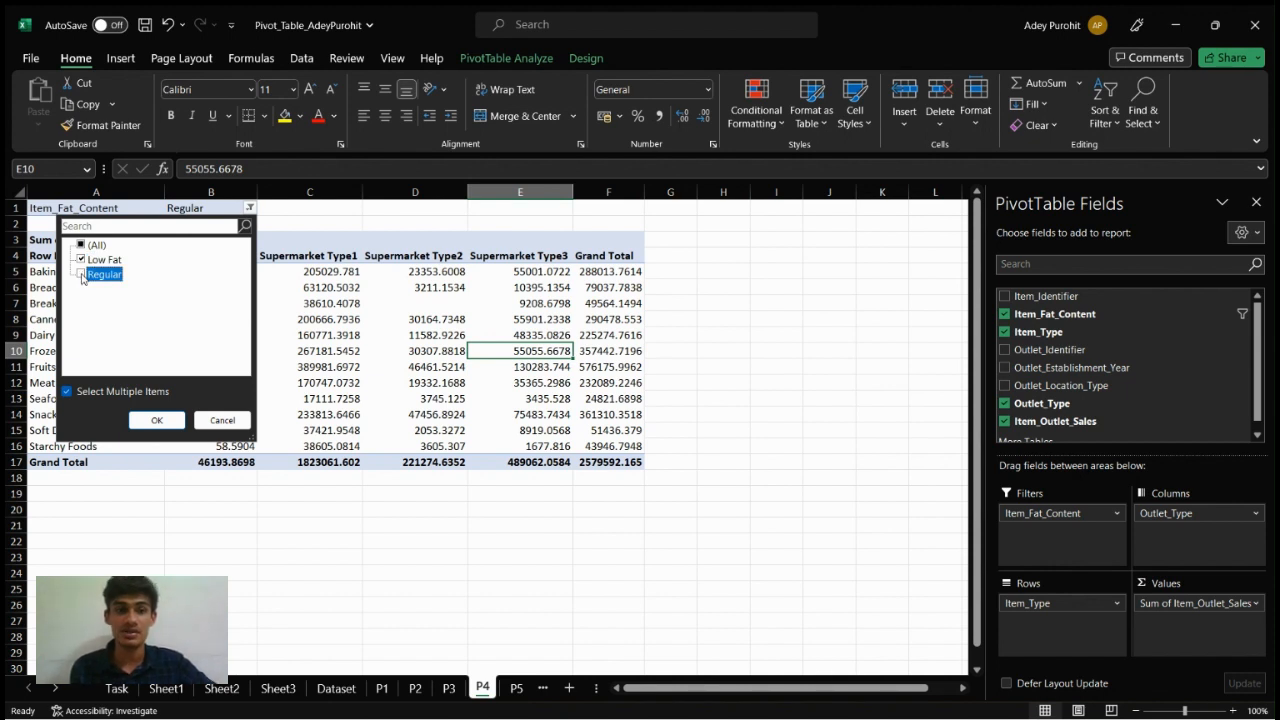
click(223, 421)
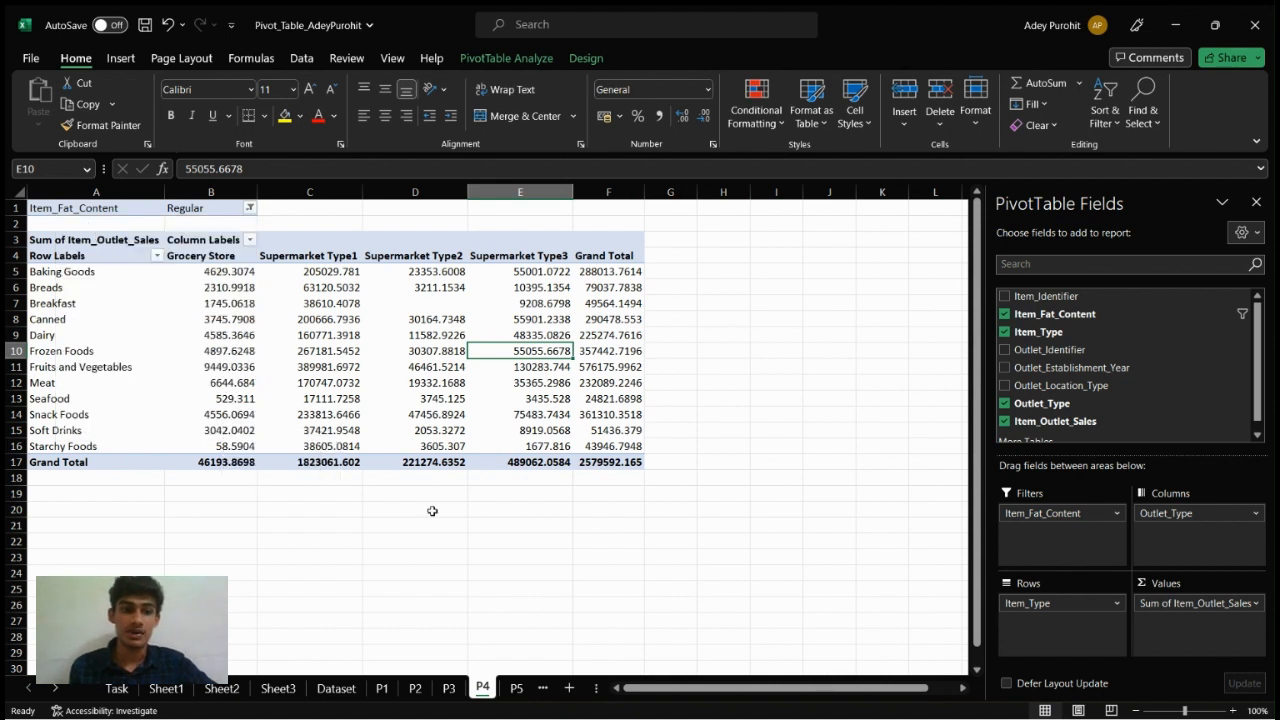
mouse_move(625, 456)
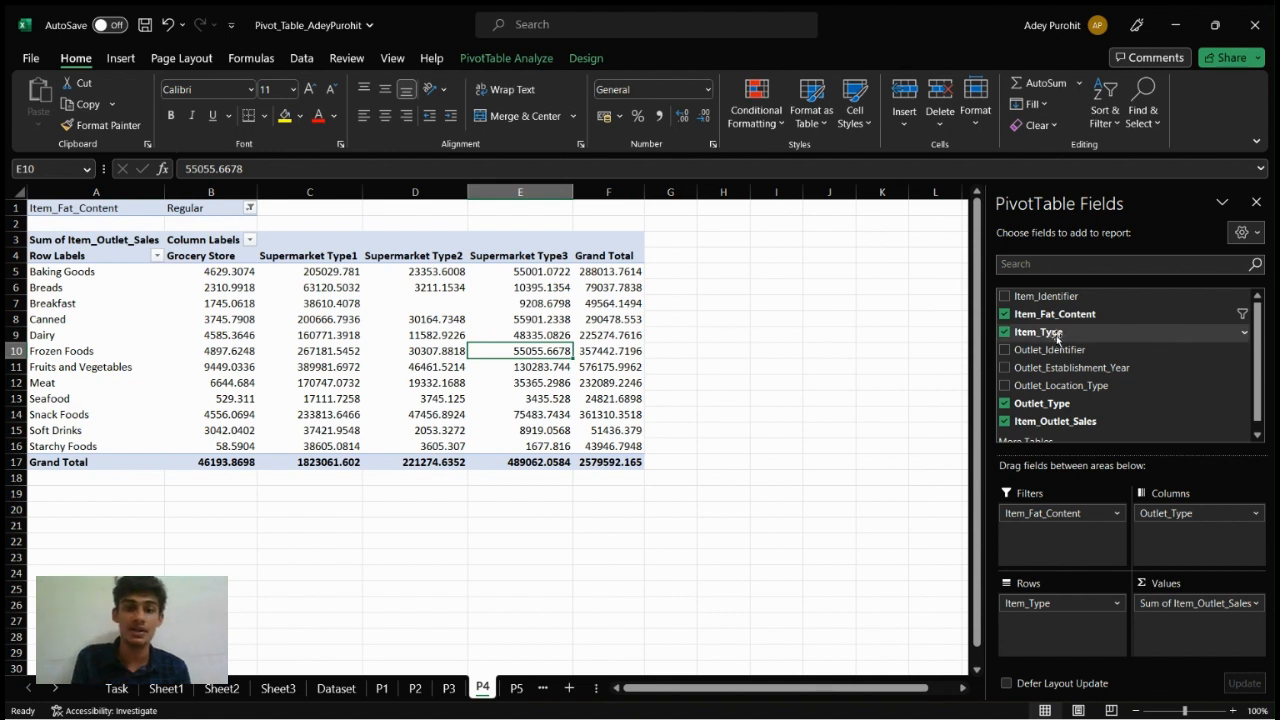
drag(1056, 335, 1048, 554)
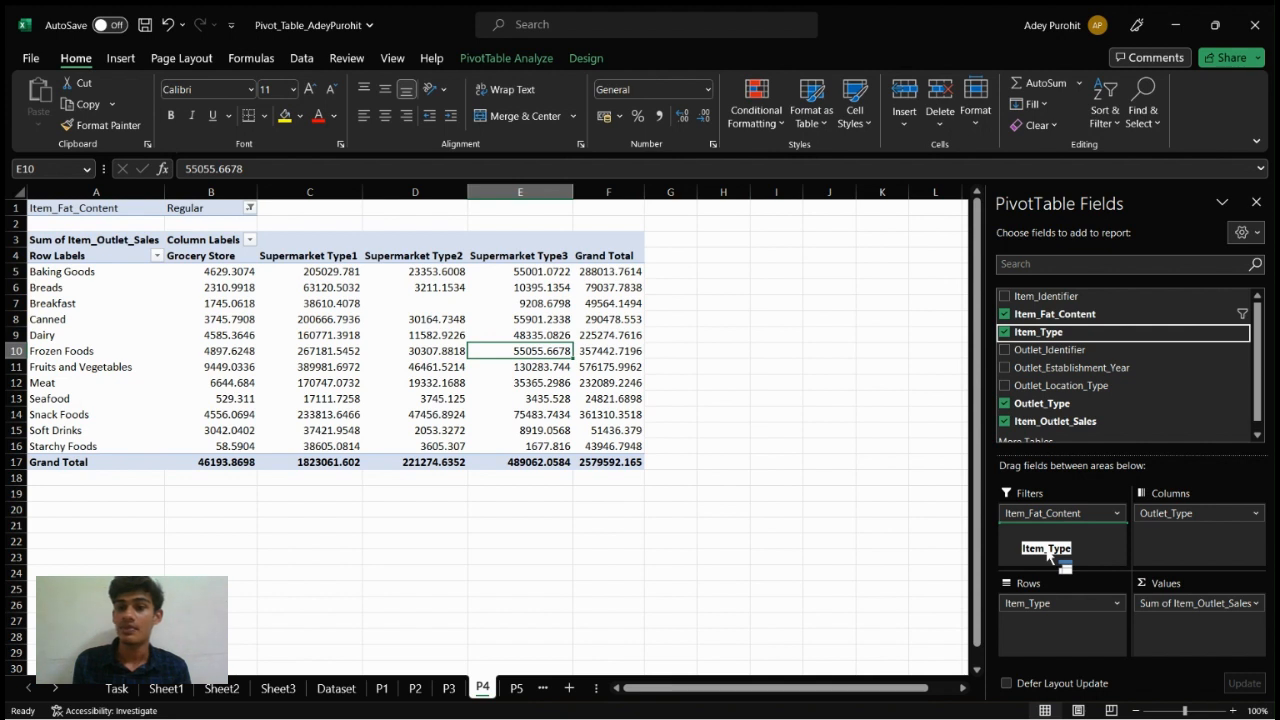
drag(1047, 553, 946, 526)
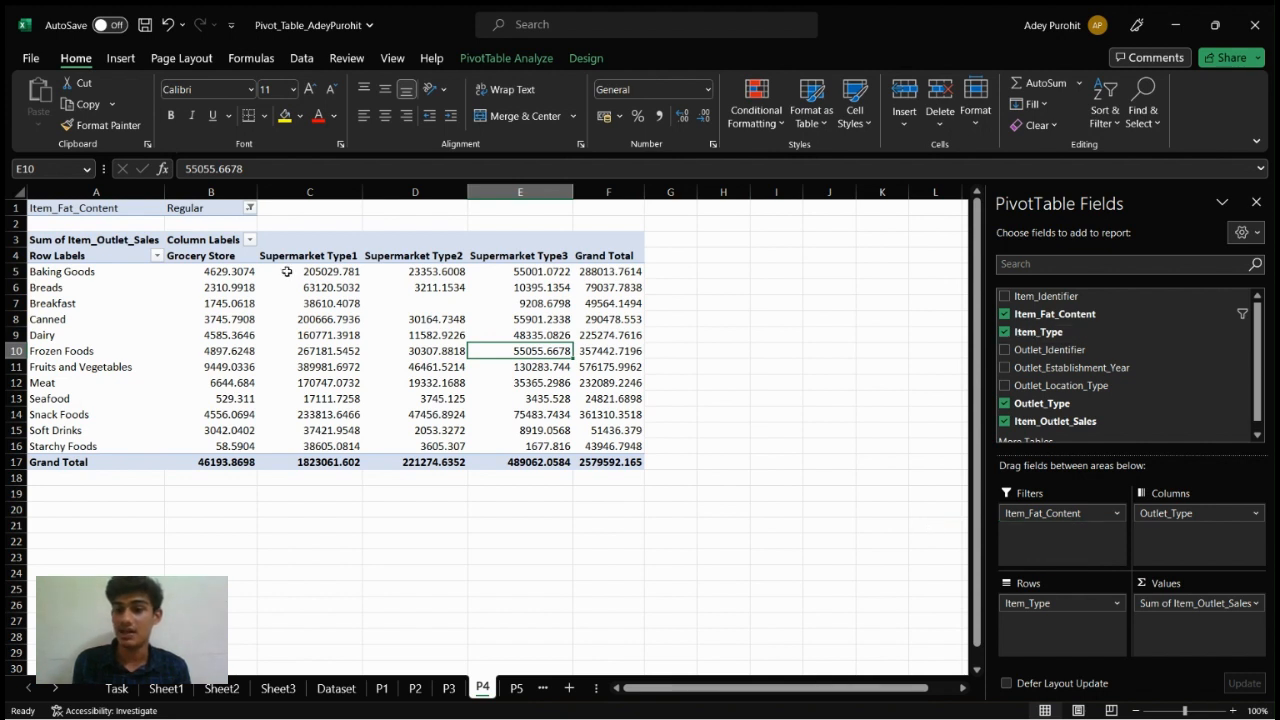
- Set the Item_Fat_Content report filter on P4 to include all items
click(201, 209)
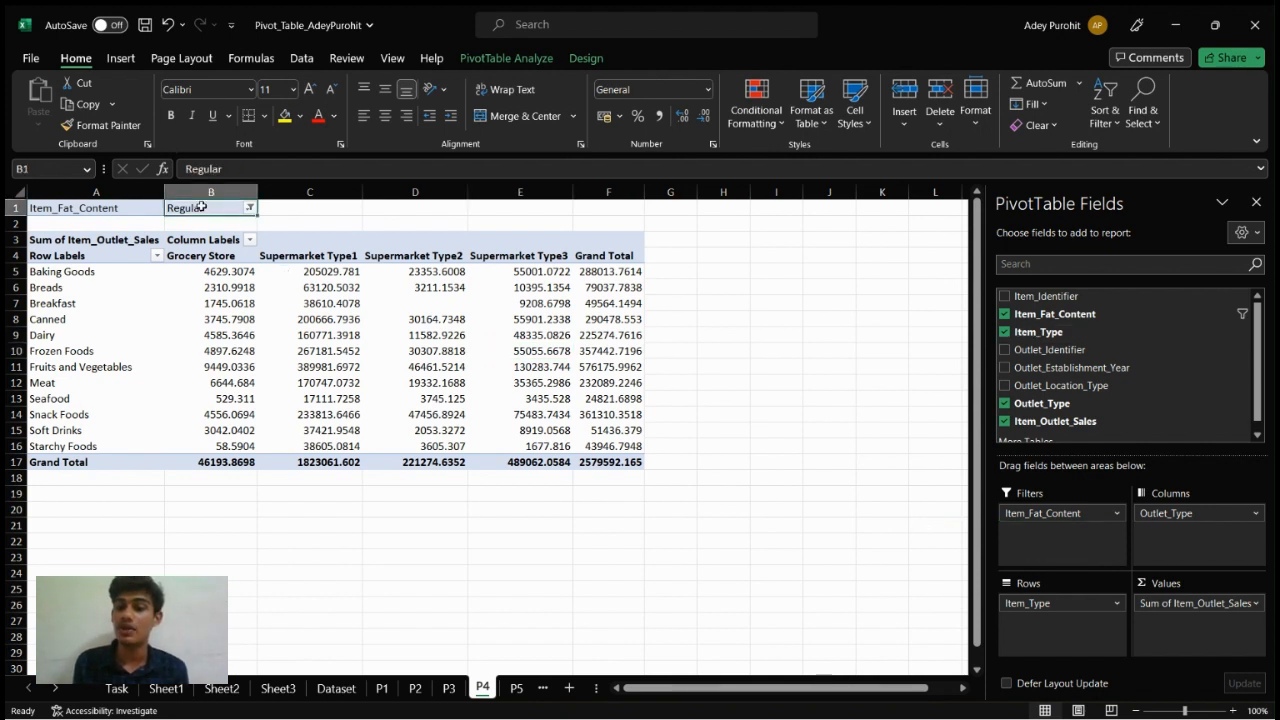
click(86, 209)
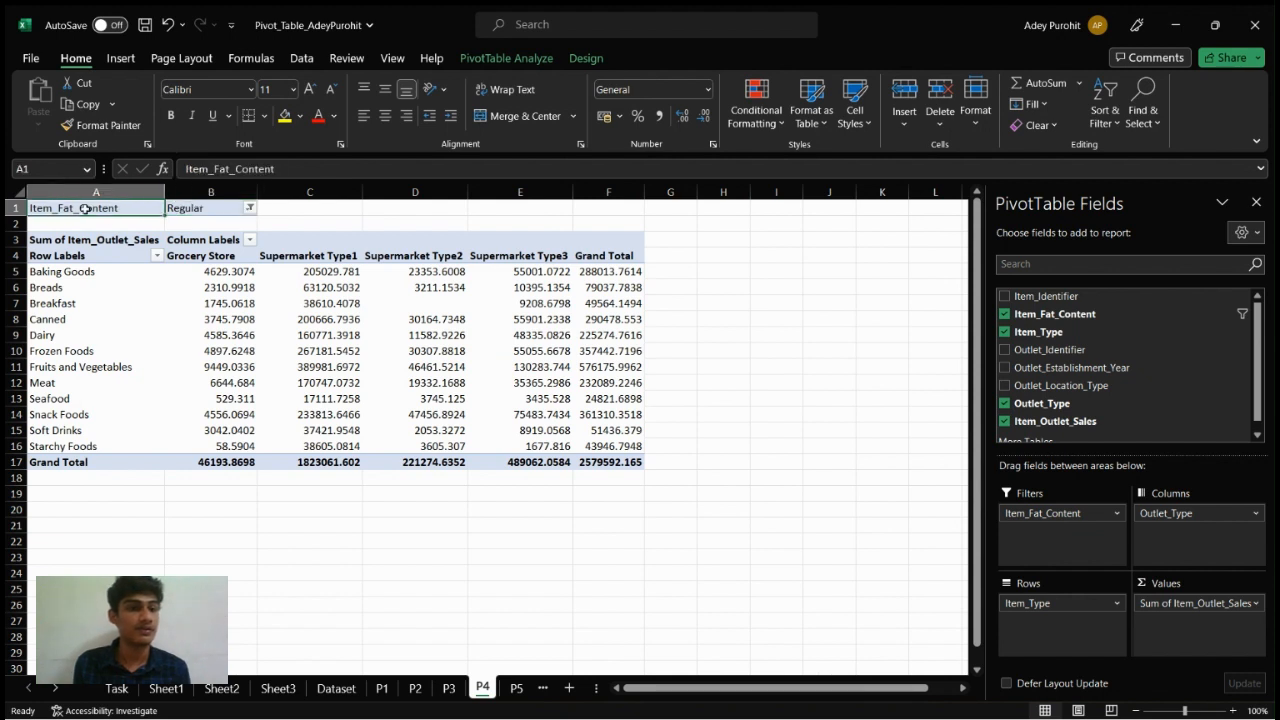
click(269, 210)
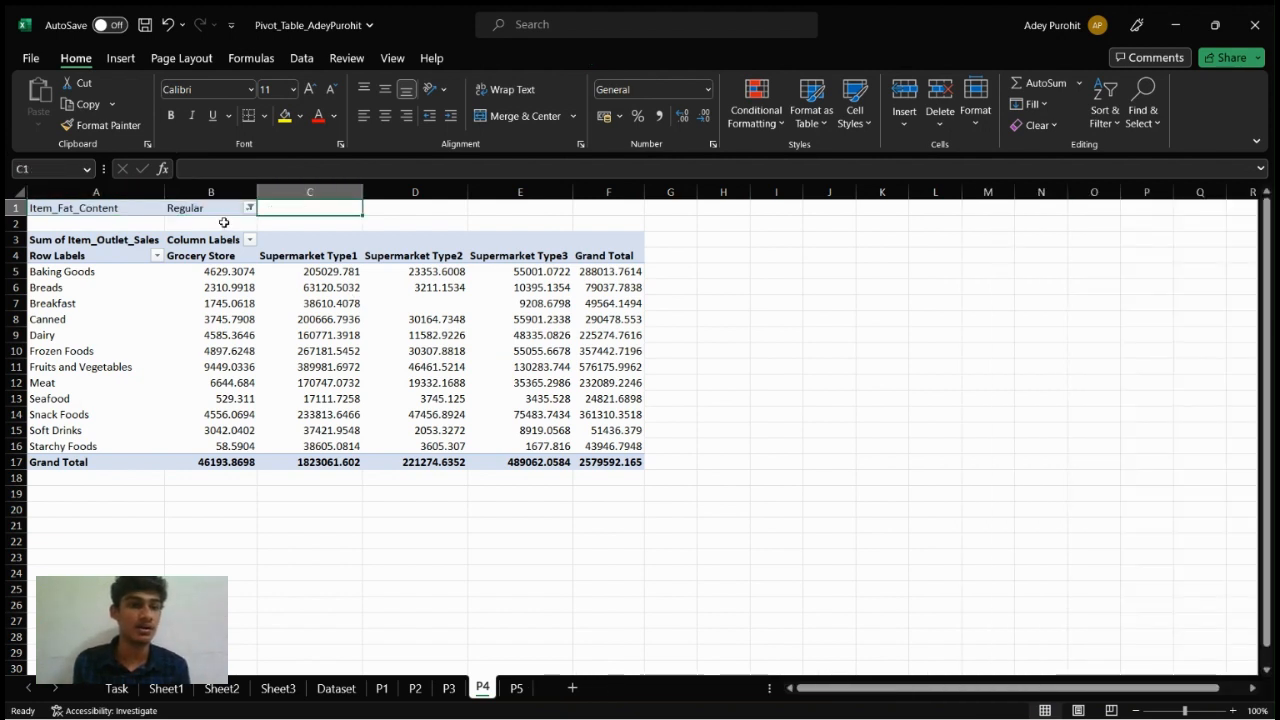
click(249, 208)
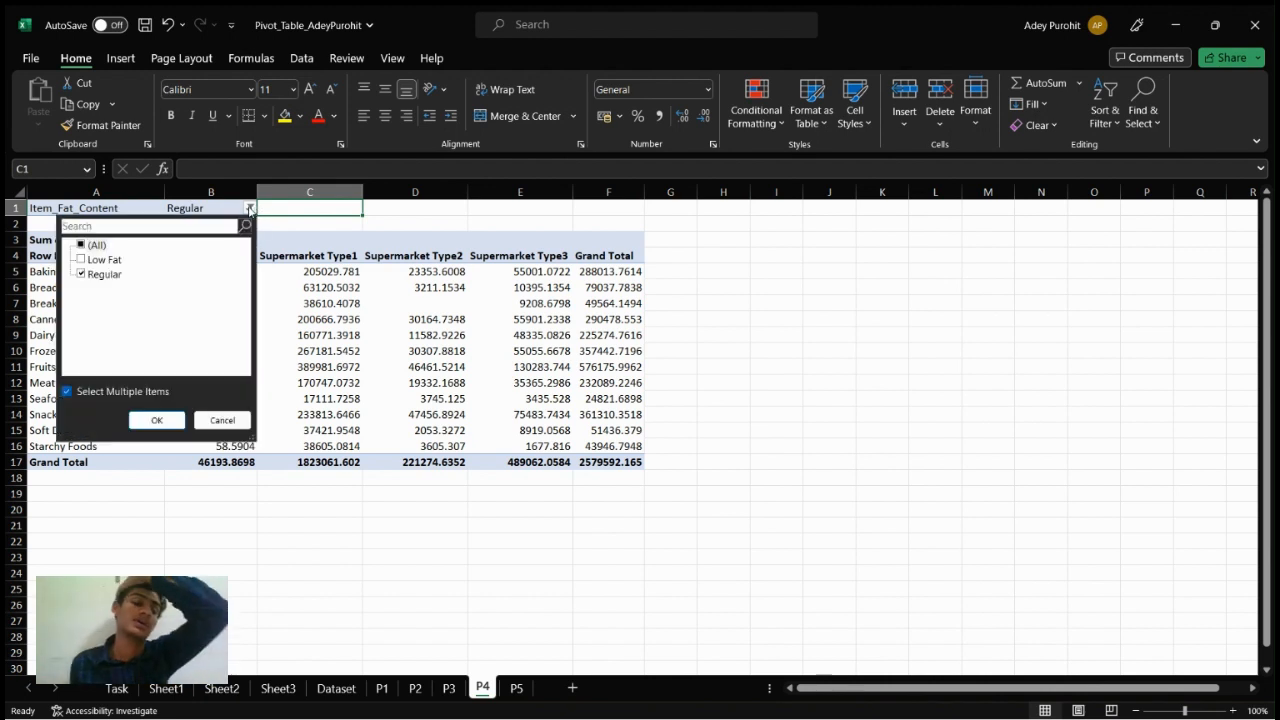
click(82, 246)
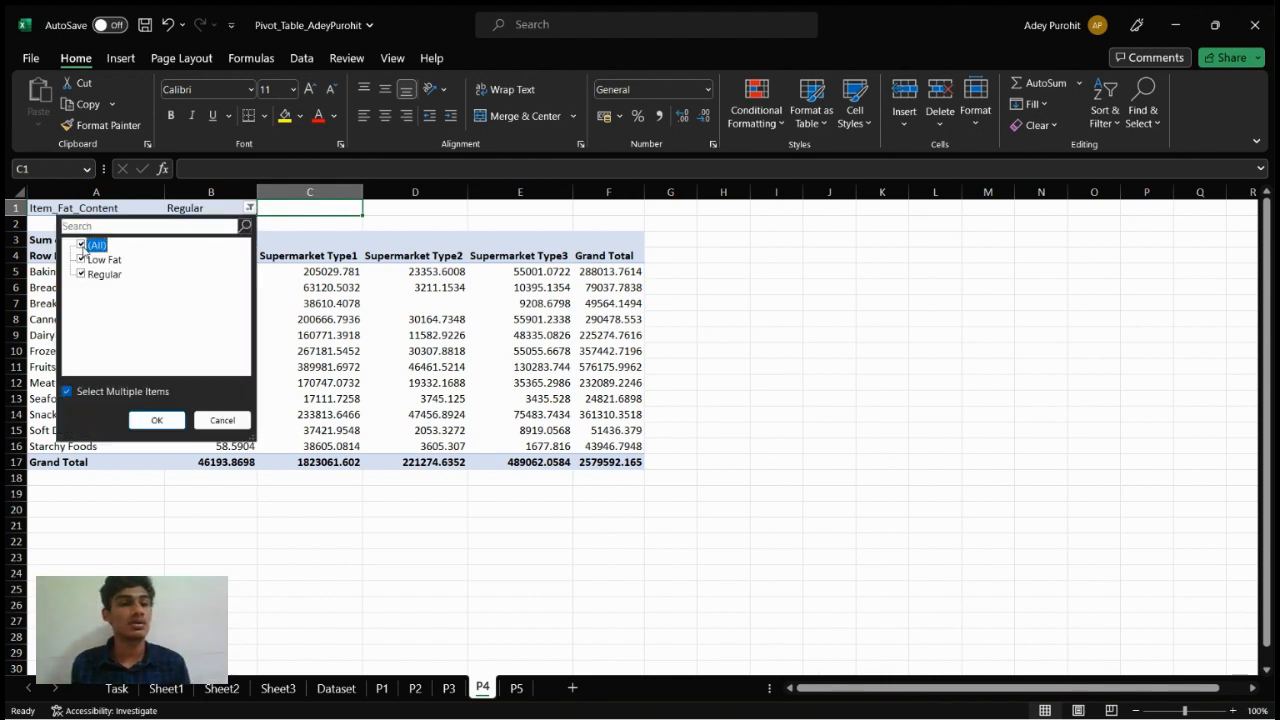
click(157, 420)
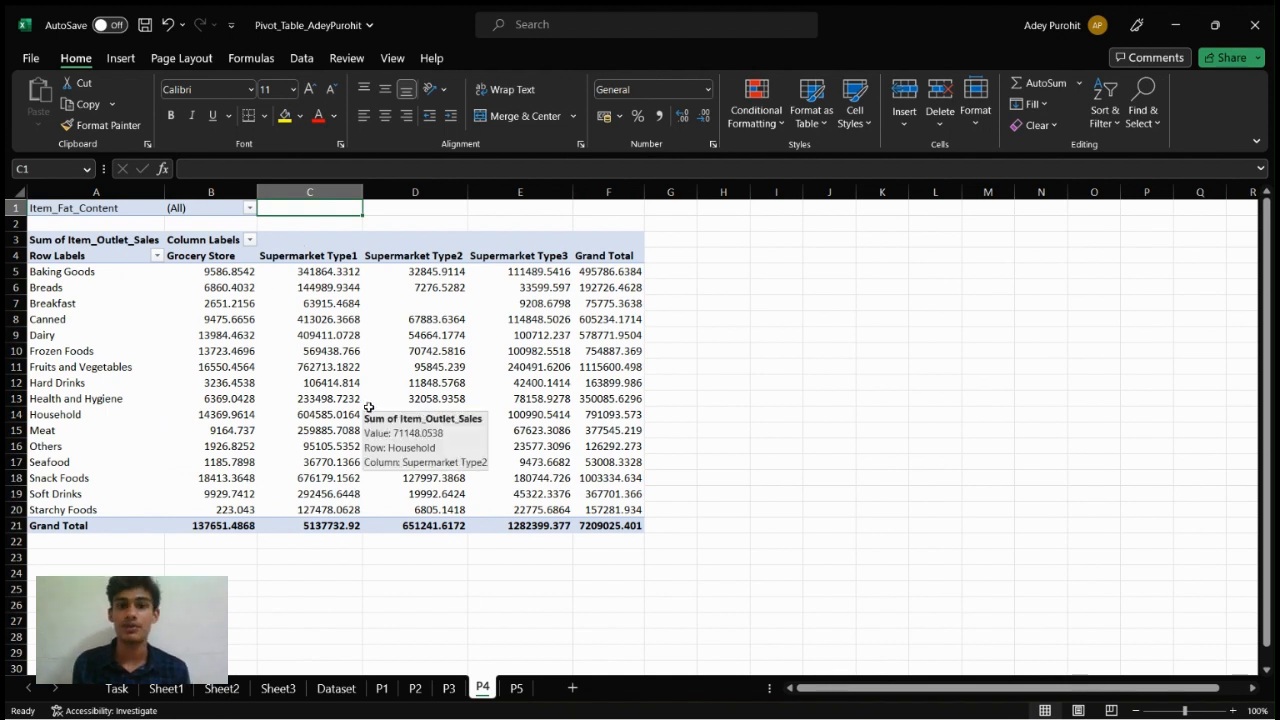
- Exclude Low Fat from the Item_Fat_Content filter on P4, leaving only Regular selected
click(249, 208)
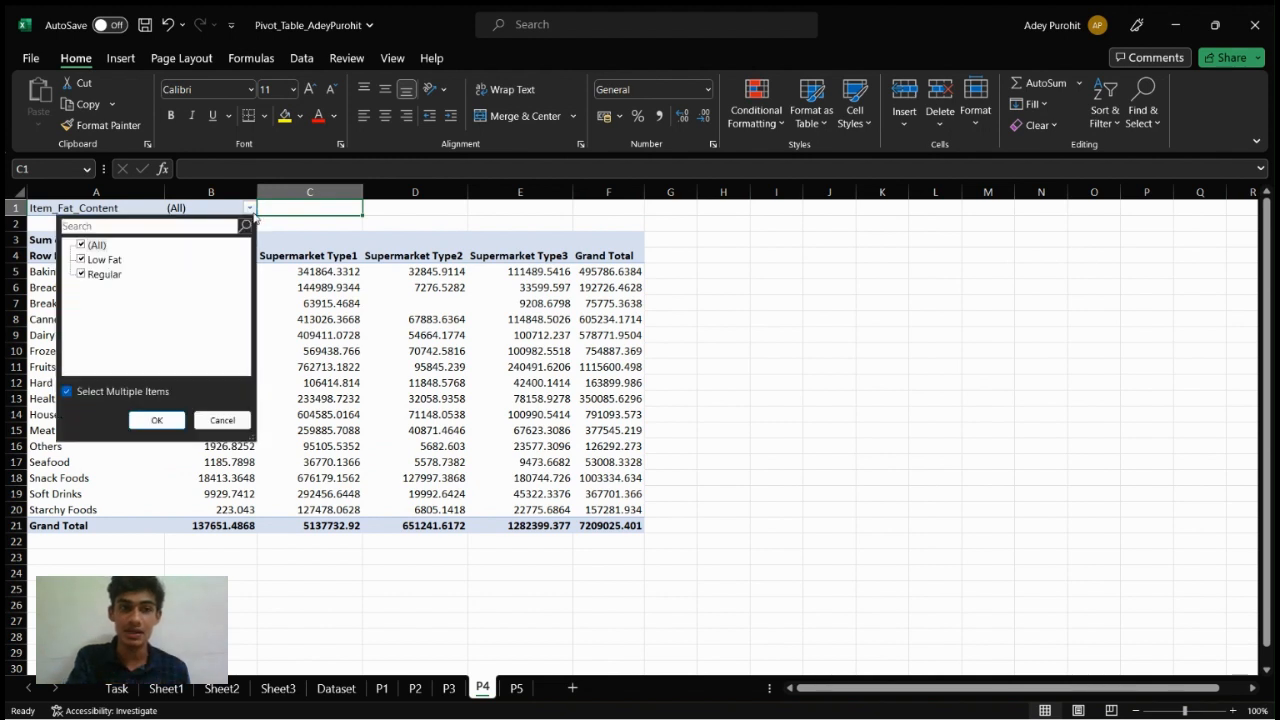
click(81, 260)
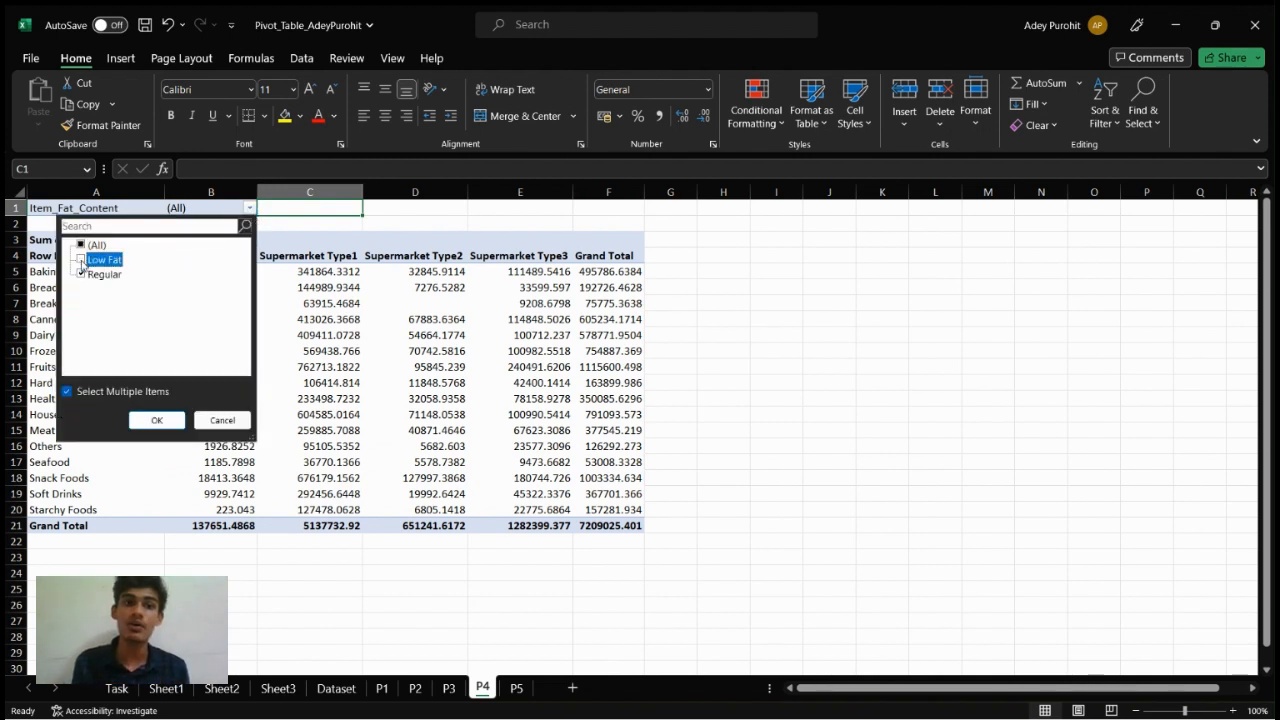
click(155, 421)
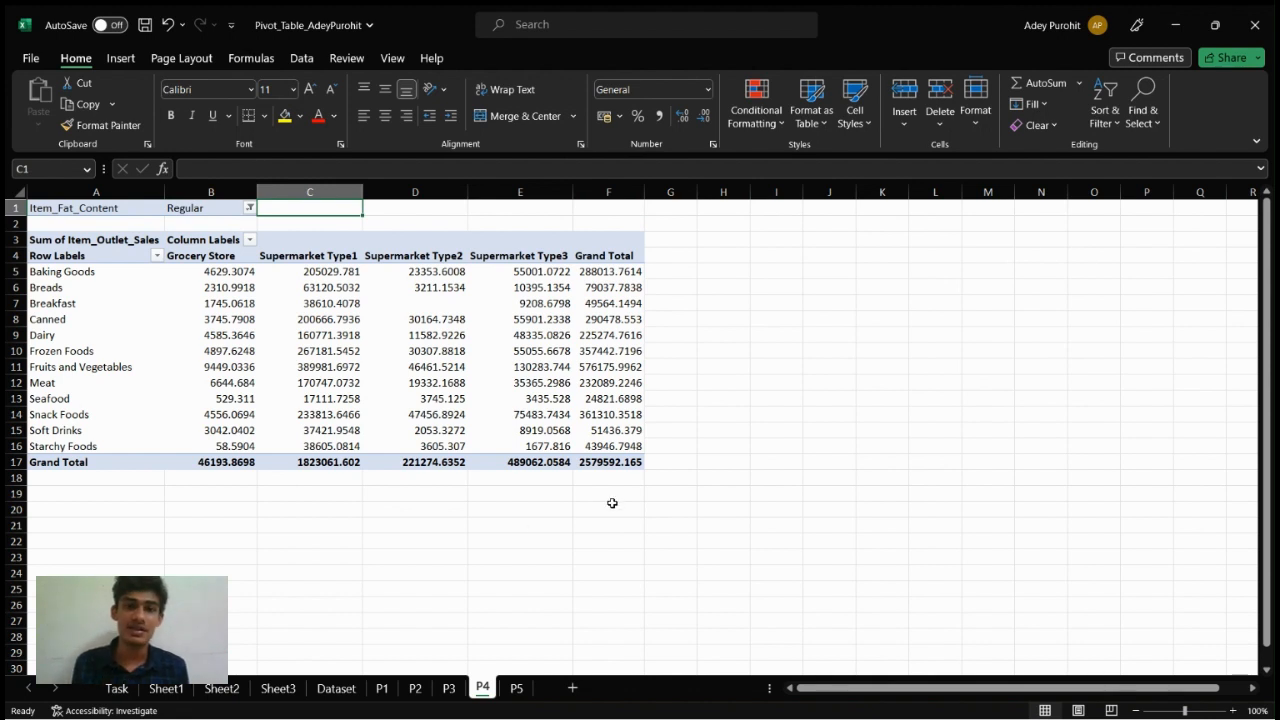
- Open the P5 sheet and examine its PivotTable, field layout and the Item_Fat_Content and Item_Type slicers
click(516, 688)
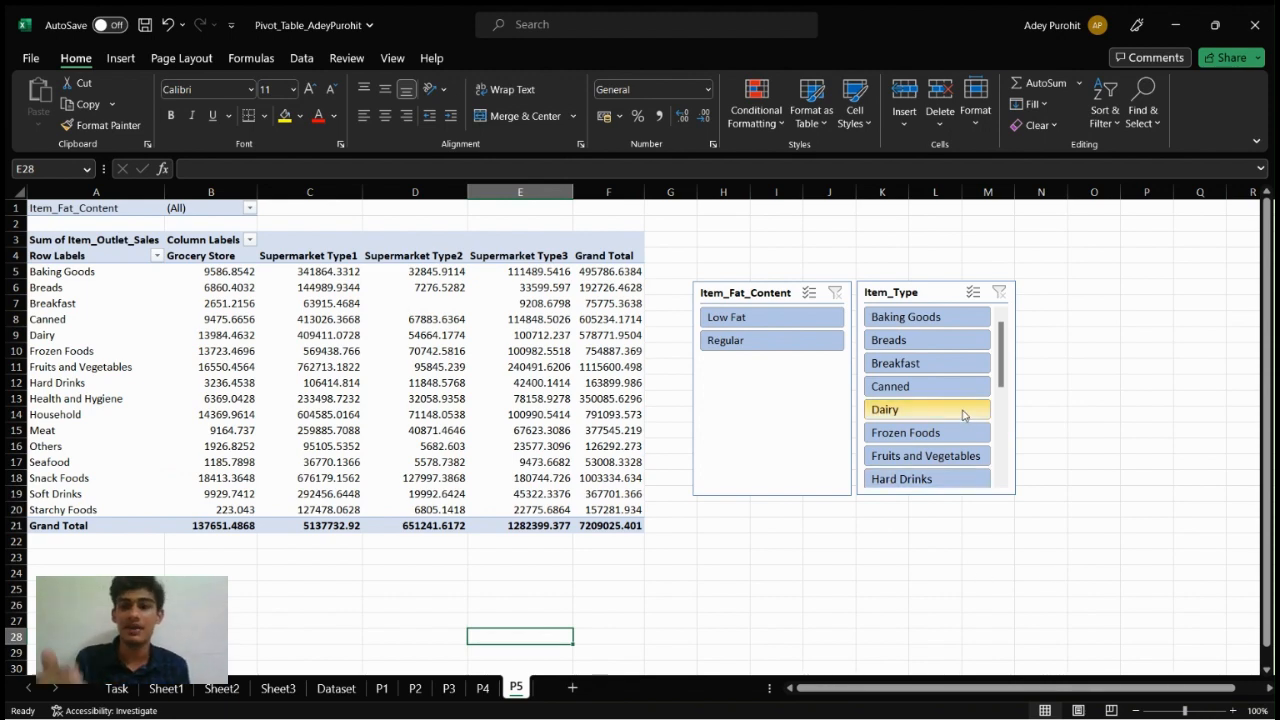
scroll(963, 415, down, 4)
scroll(963, 417, up, 3)
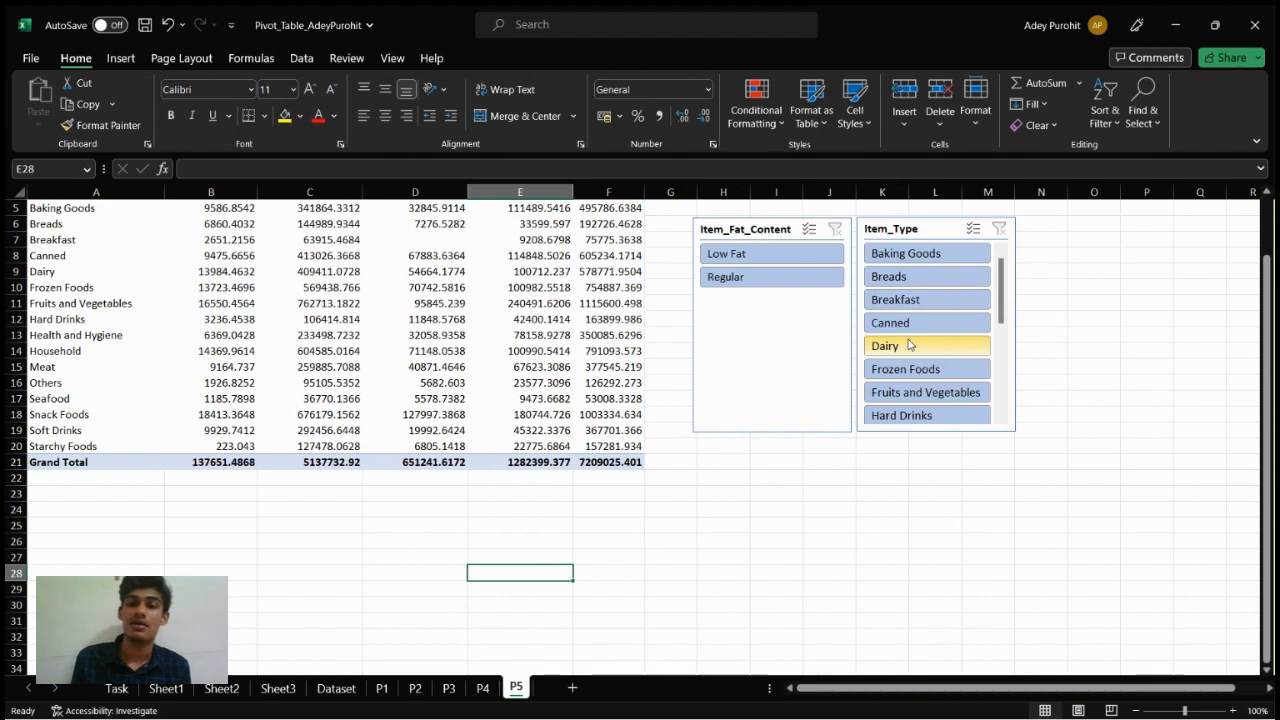
scroll(610, 393, up, 2)
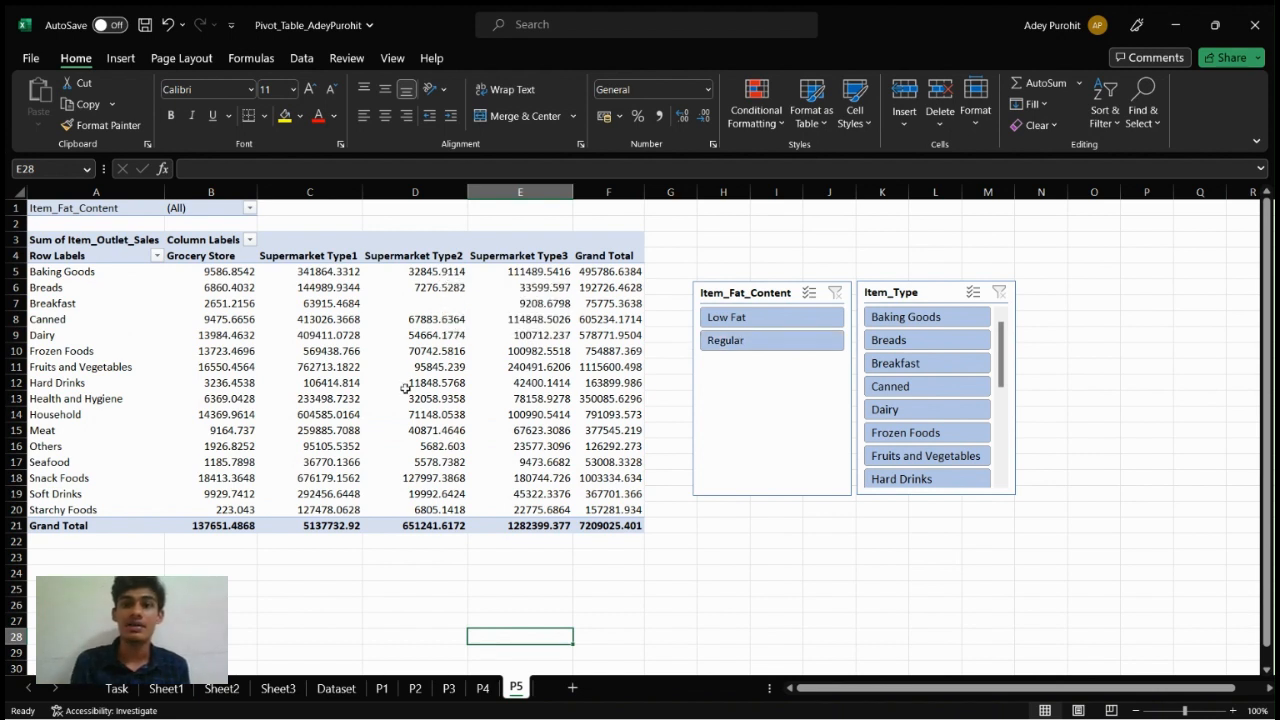
click(386, 308)
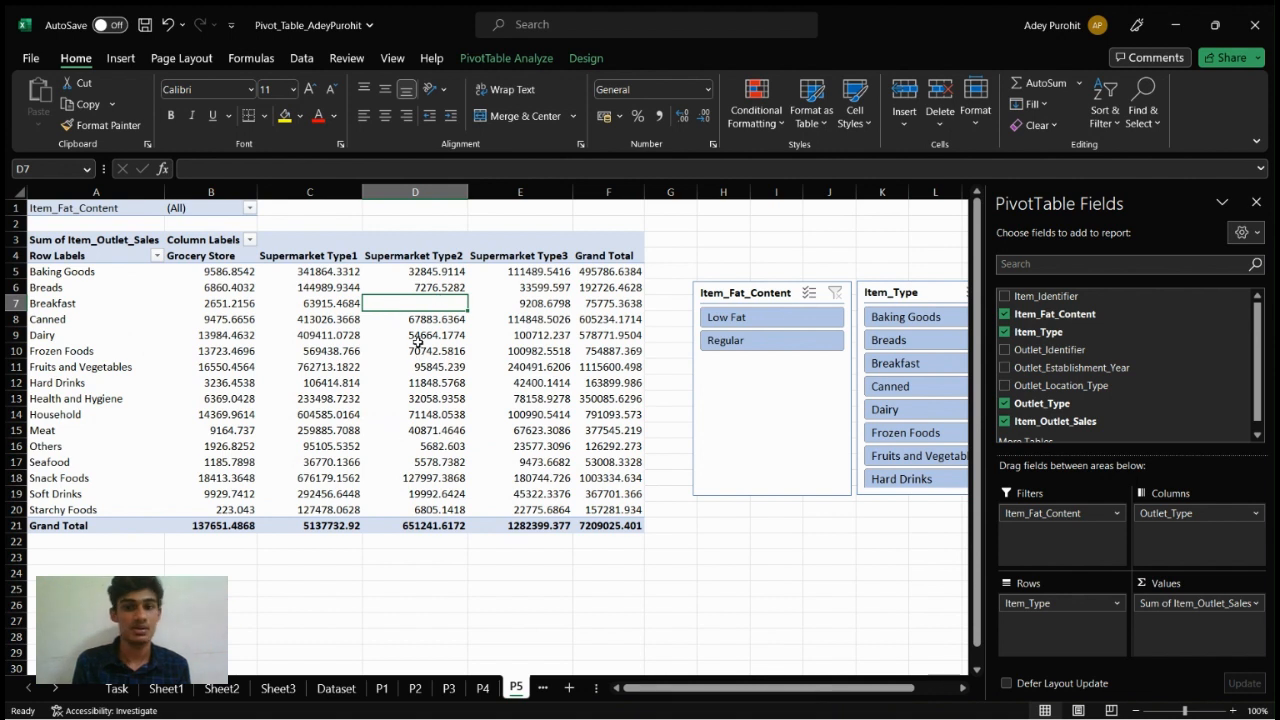
- Insert Item_Fat_Content and Item_Outlet_Sales slicers for the P5 PivotTable and place them side by side beneath the existing slicers
click(418, 342)
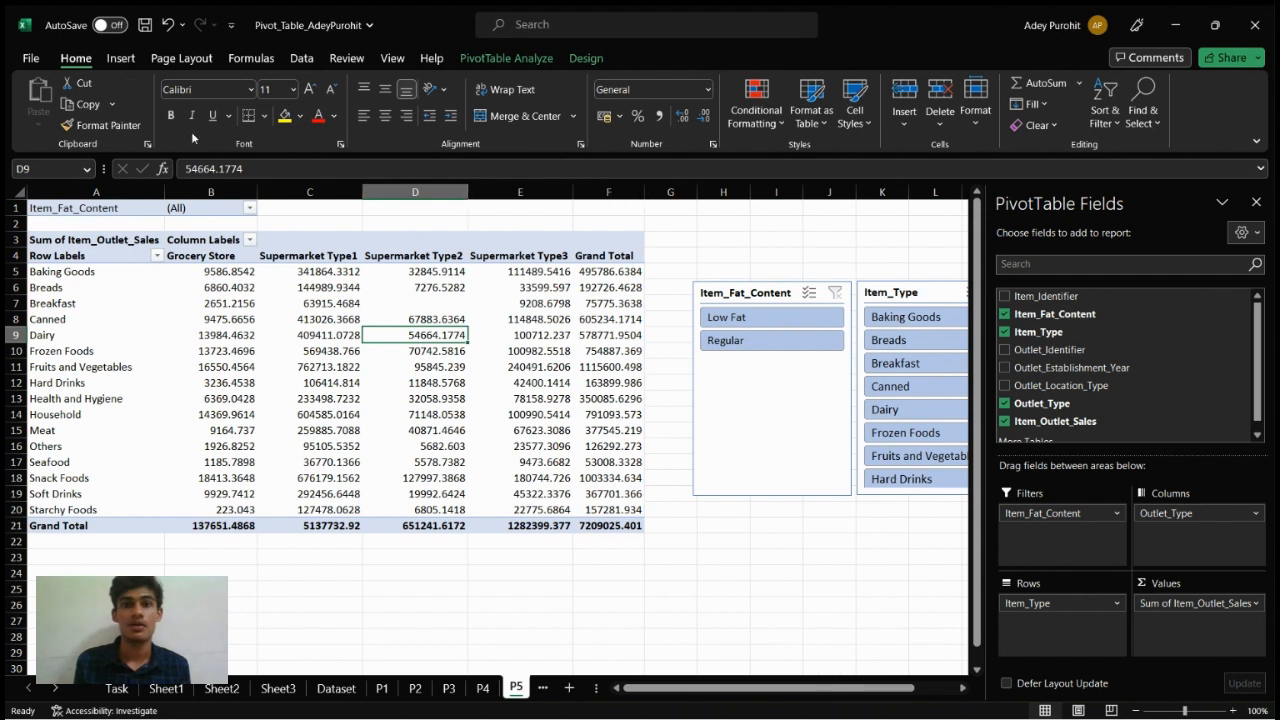
click(120, 59)
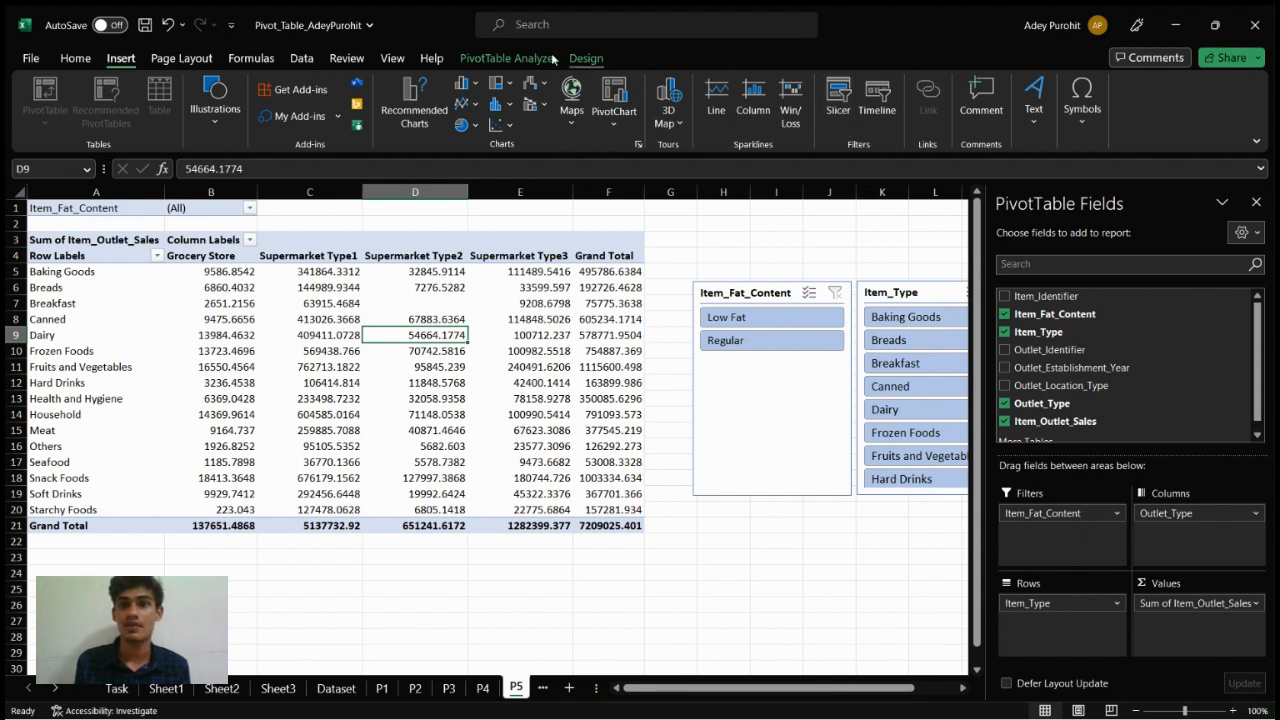
click(836, 95)
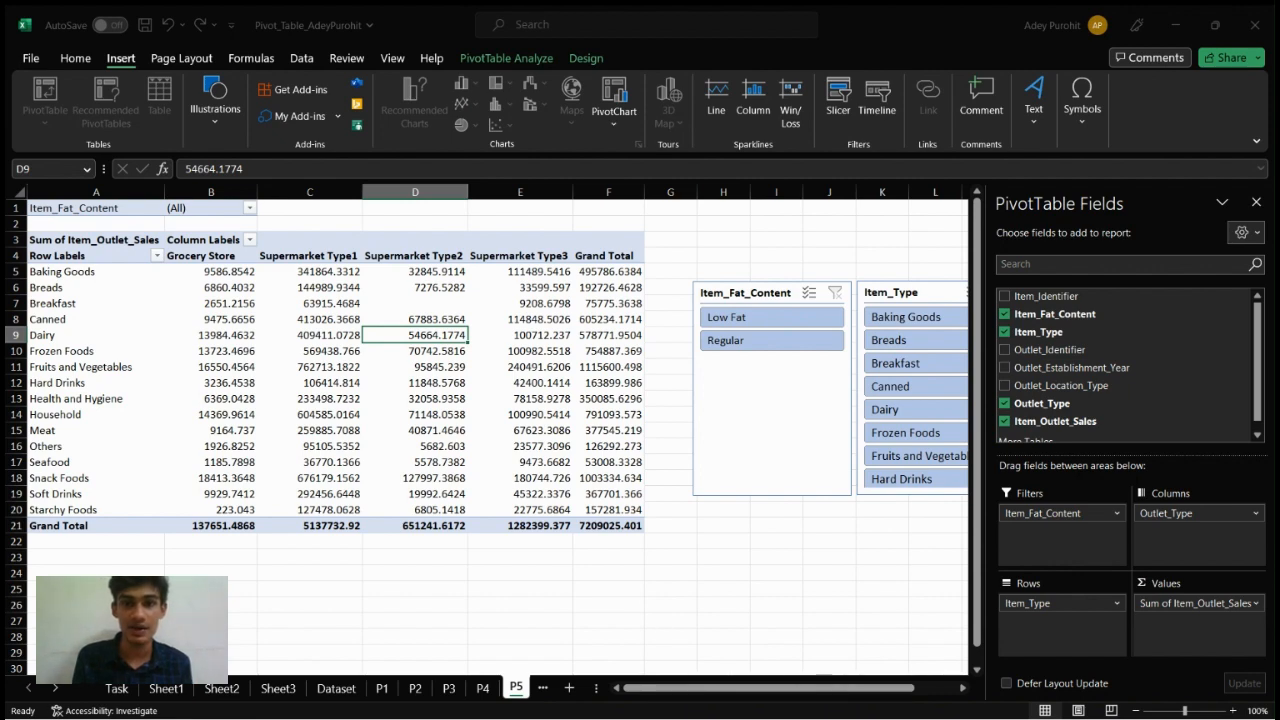
click(690, 556)
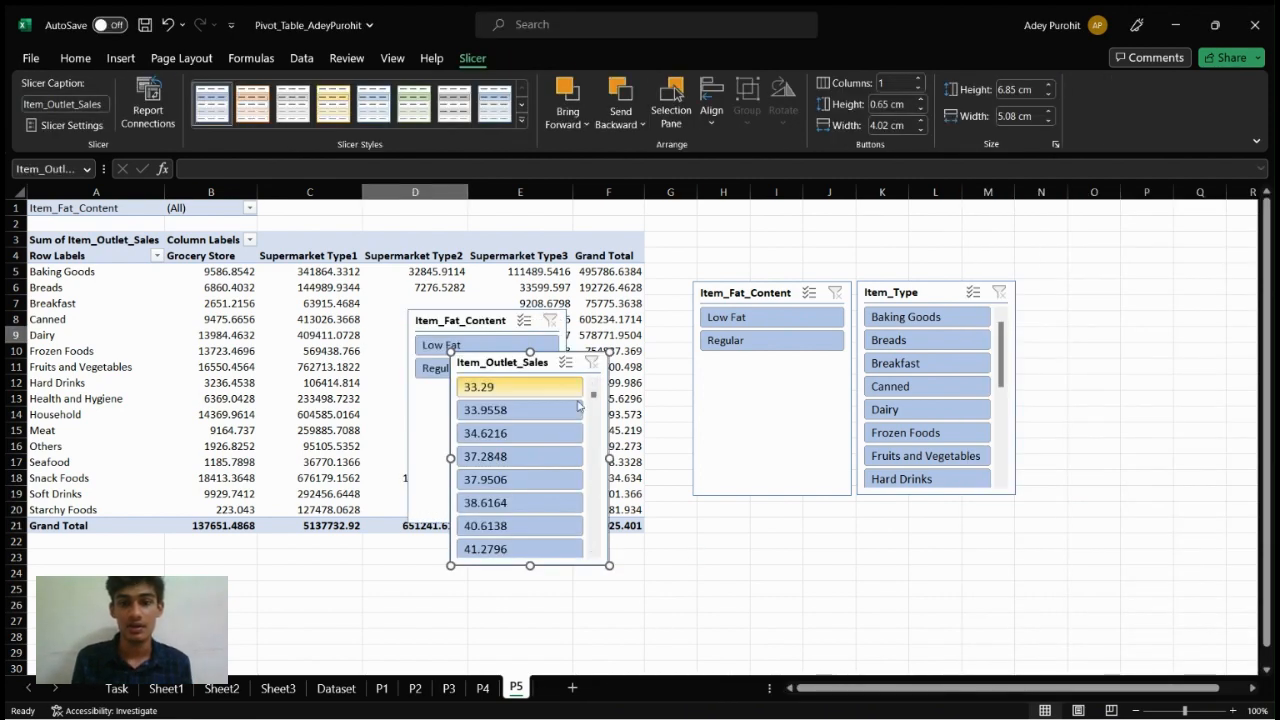
drag(524, 368, 766, 520)
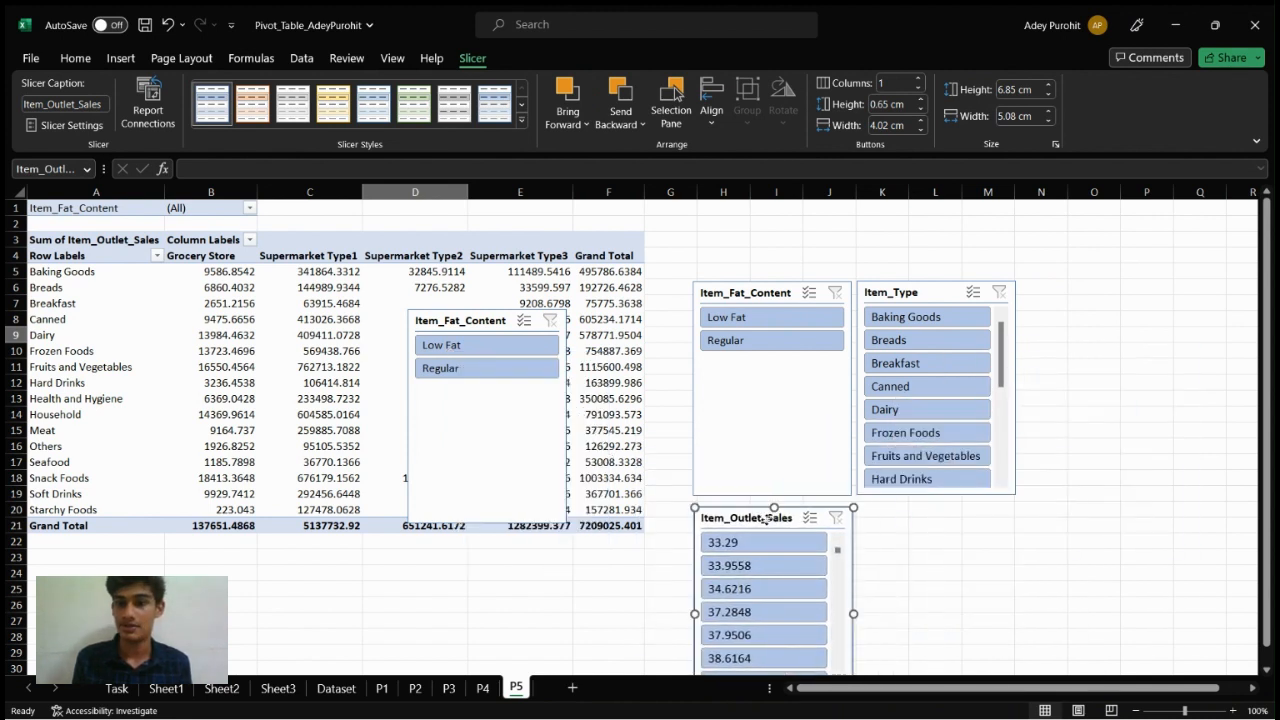
drag(477, 328, 914, 518)
- Filter the P5 PivotTable with the slicers by Low Fat, switch to Regular, and narrow it to Breakfast items with outlet sales of 718.3982
click(916, 543)
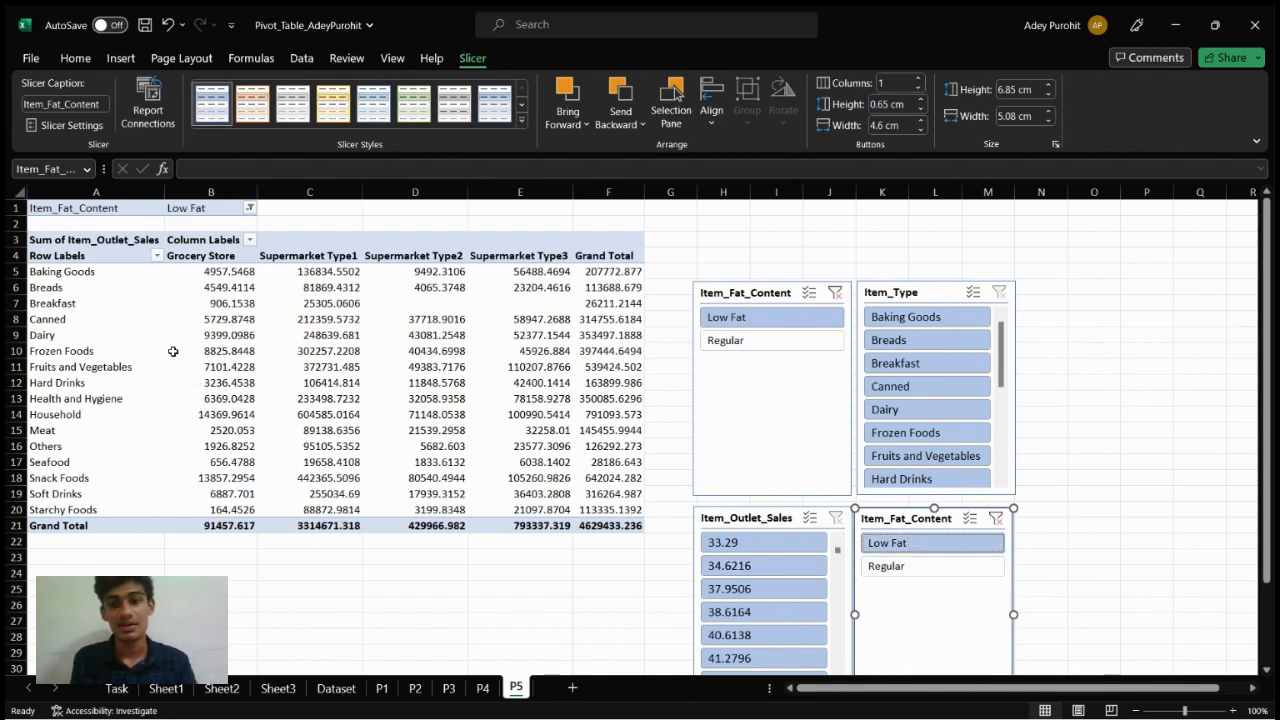
click(883, 567)
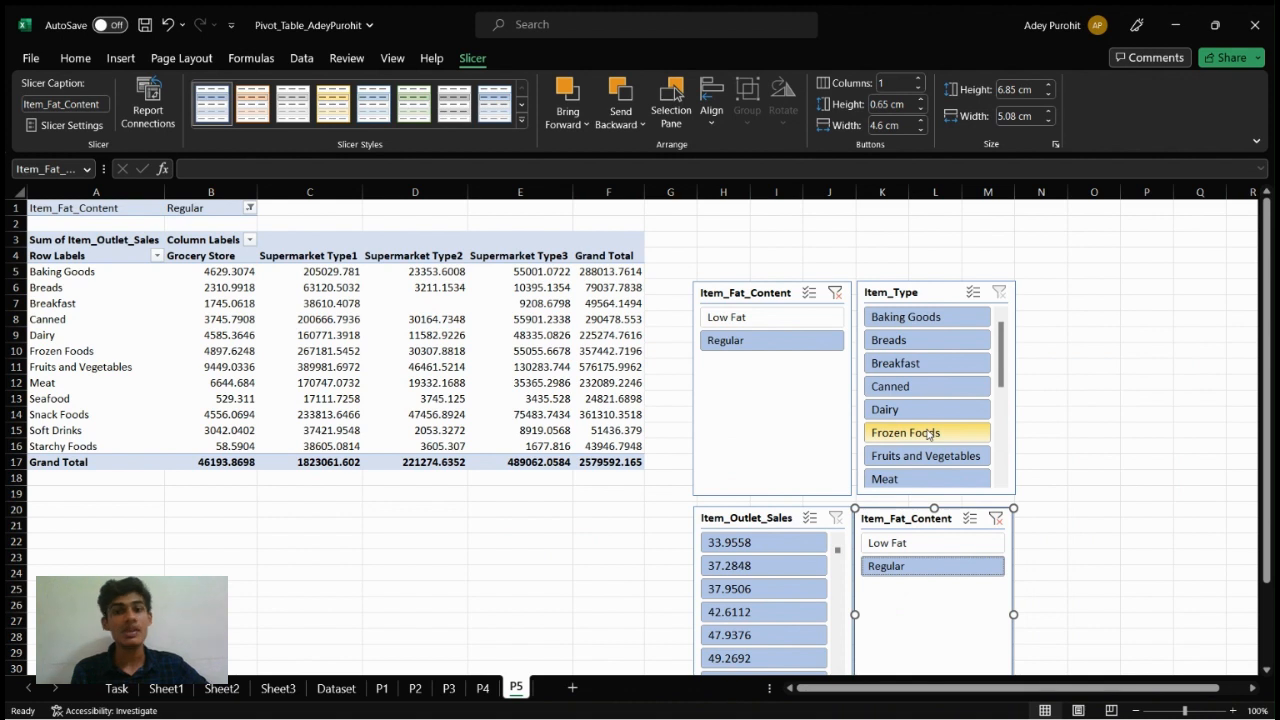
click(909, 366)
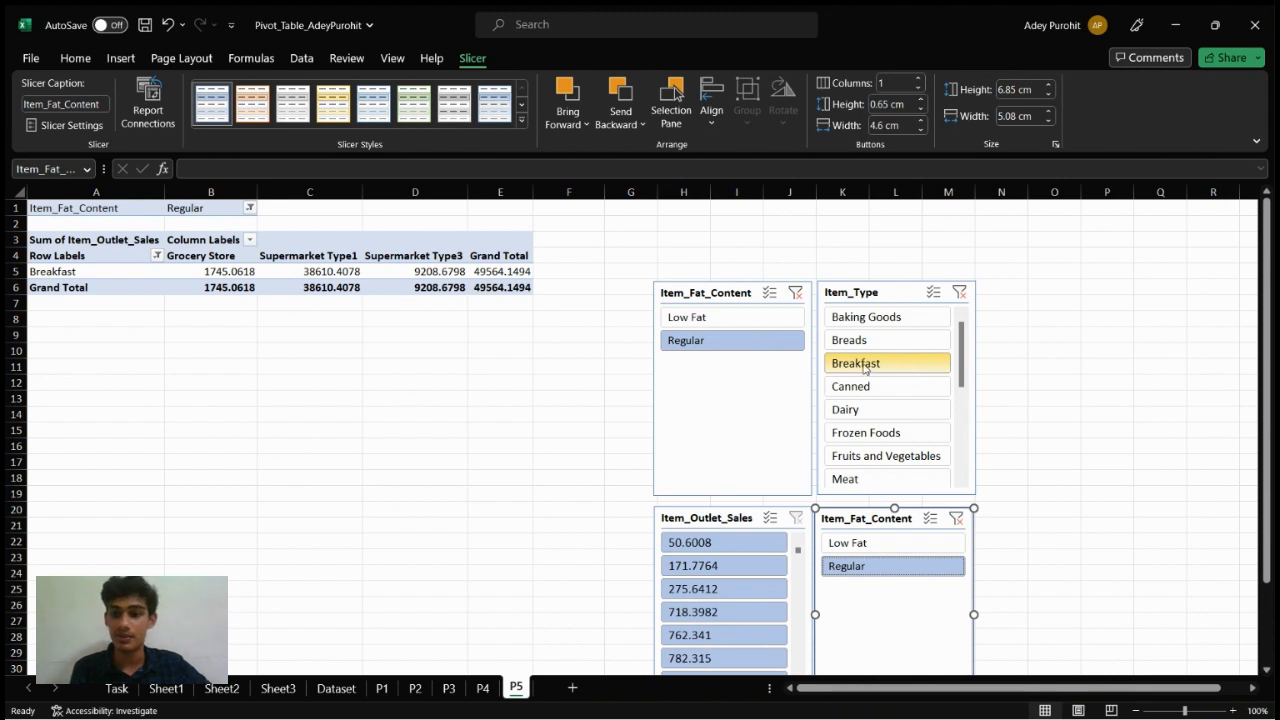
click(680, 618)
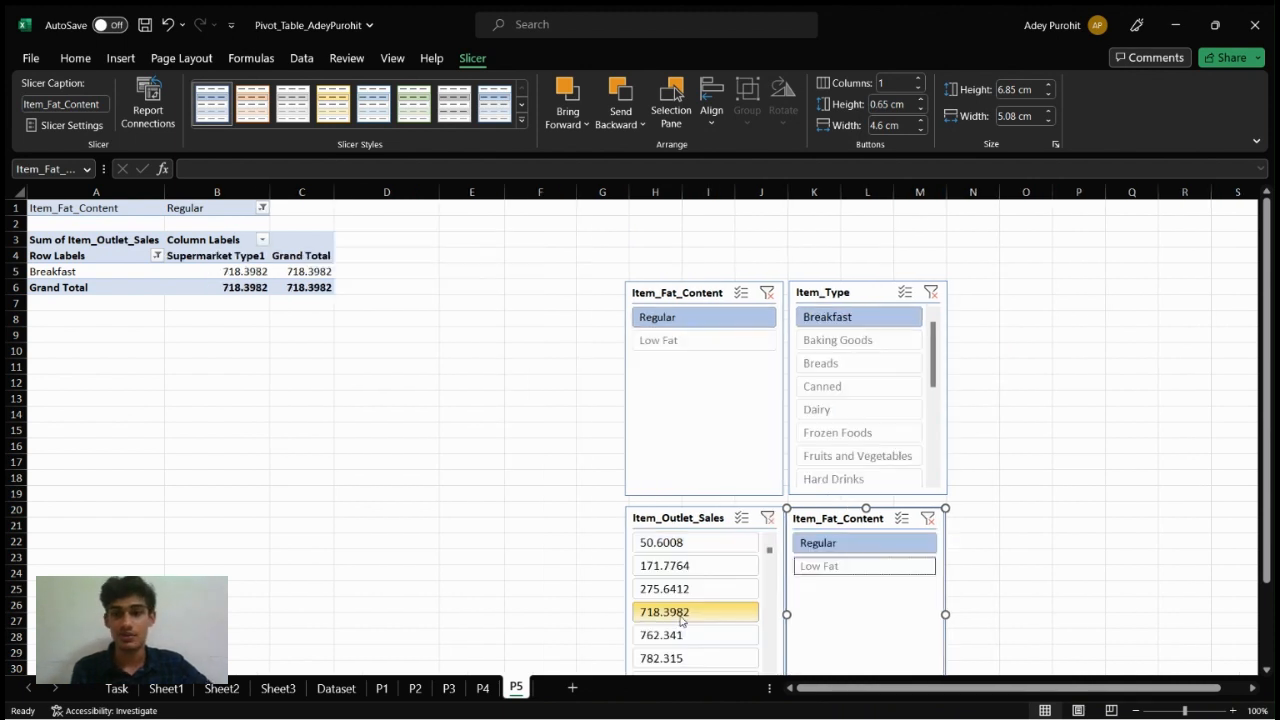